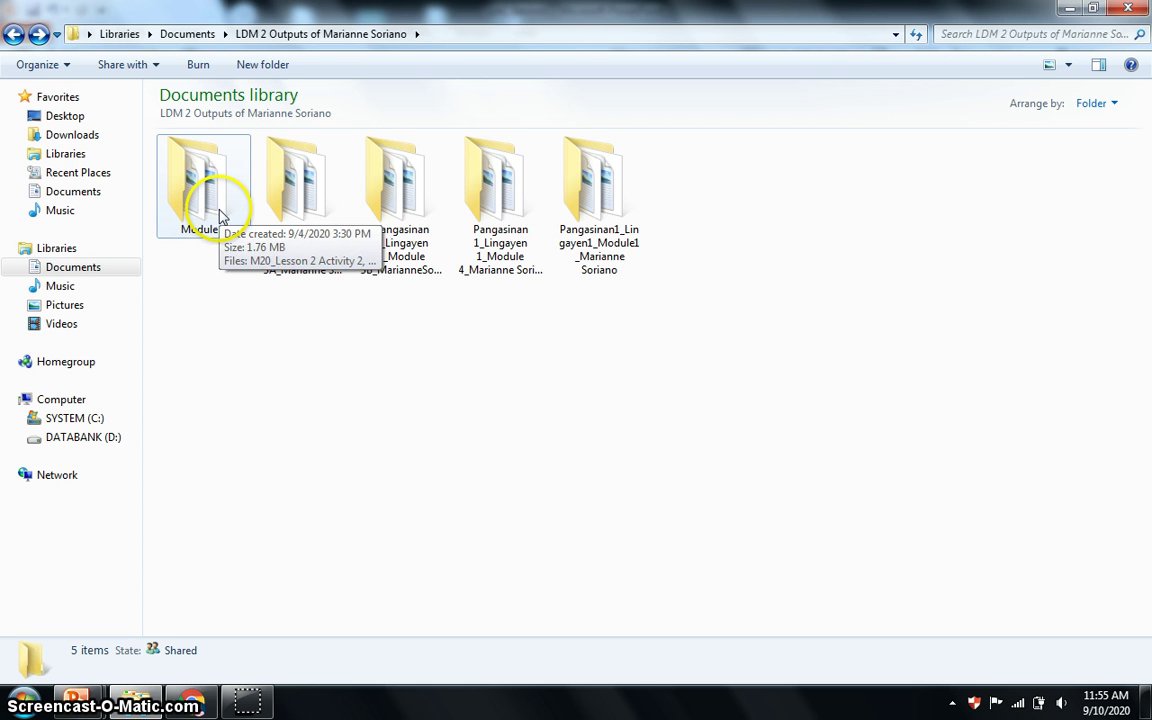
# Rename the Module 2 folder to Pangasinan1_Lingayen1_Module2_ followed by the participant's full name.
pyautogui.rightClick(205, 221)
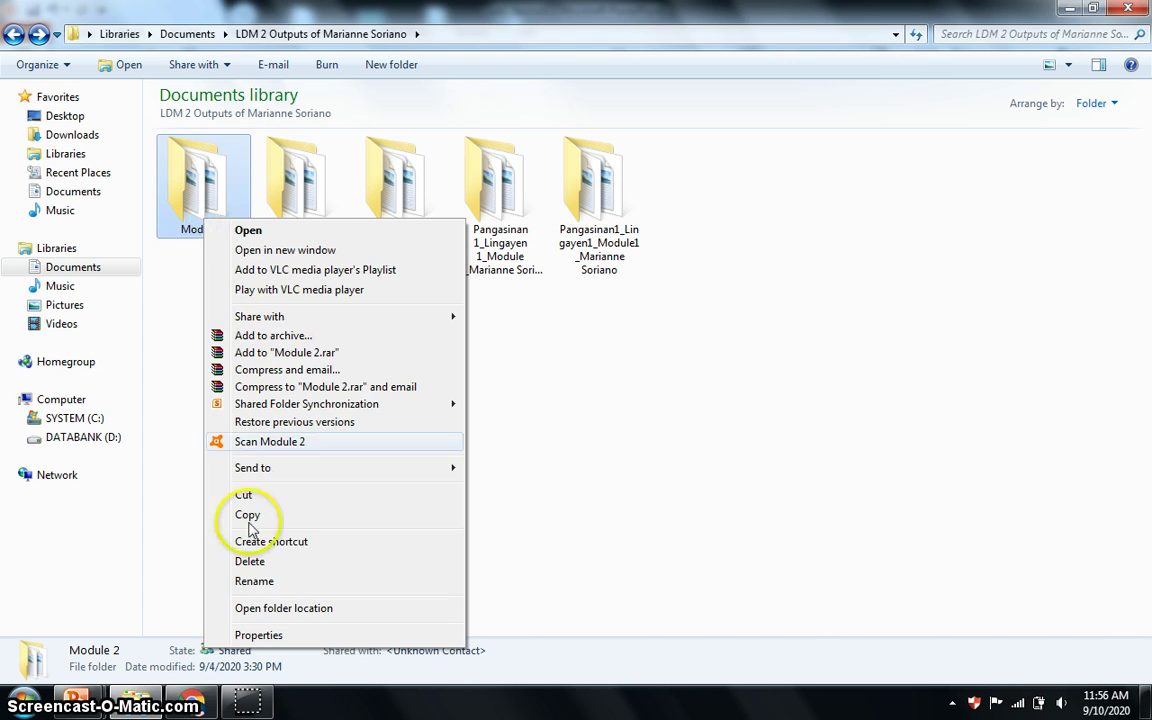
pyautogui.click(252, 581)
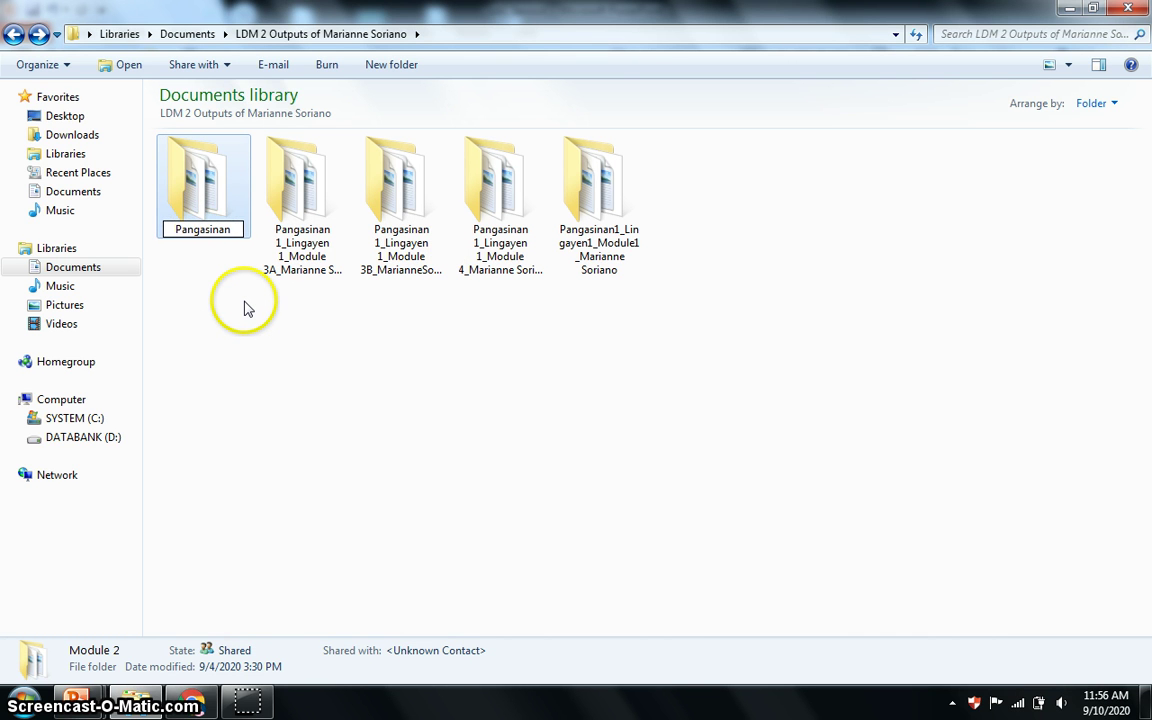
pyautogui.write('Pangasinan1_L')
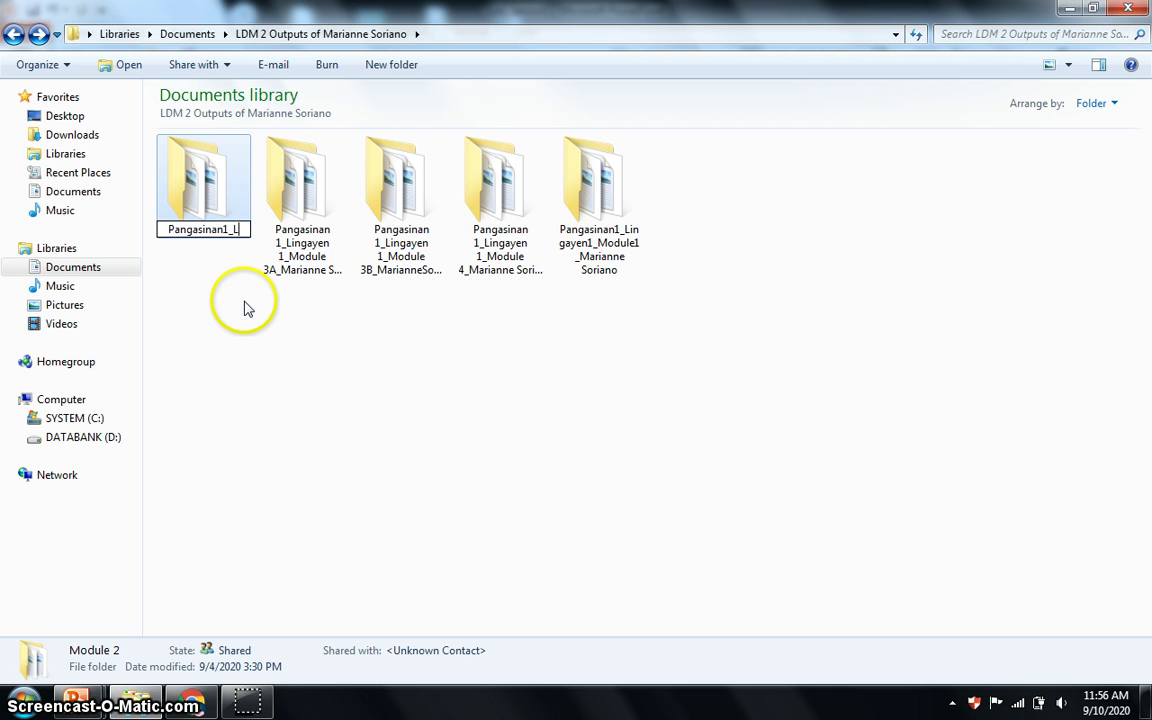
pyautogui.write('ingayen1_')
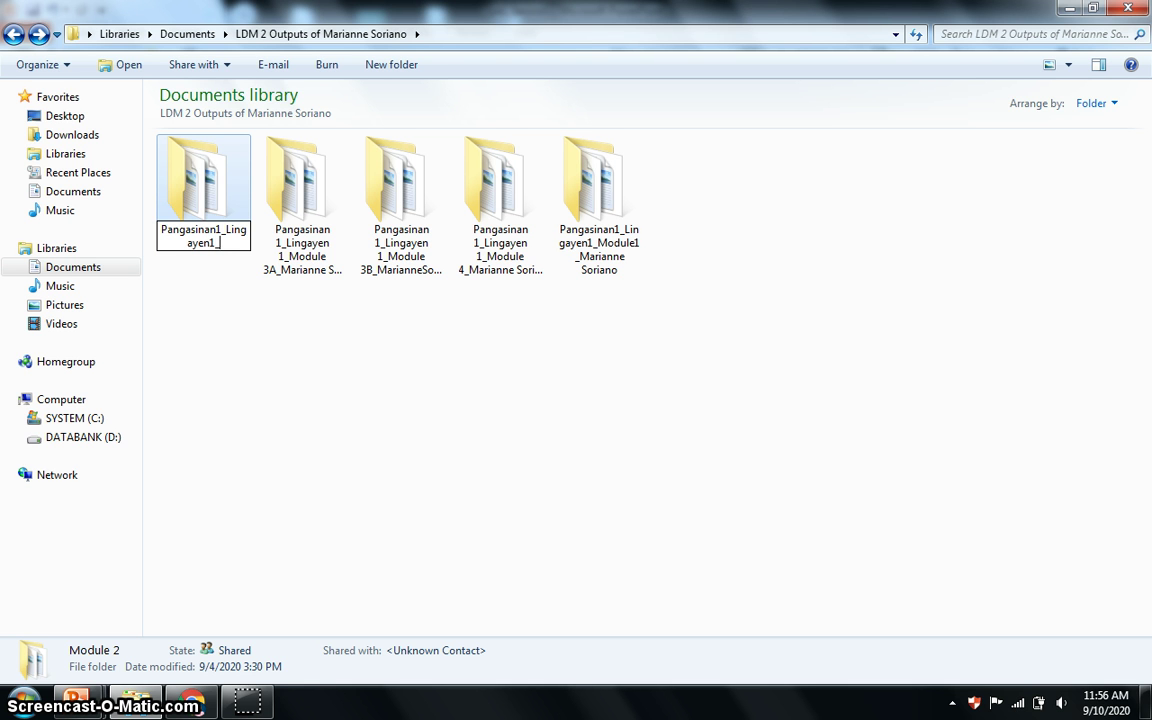
pyautogui.write('Mo')
pyautogui.press('BackSpace')
pyautogui.press('BackSpace')
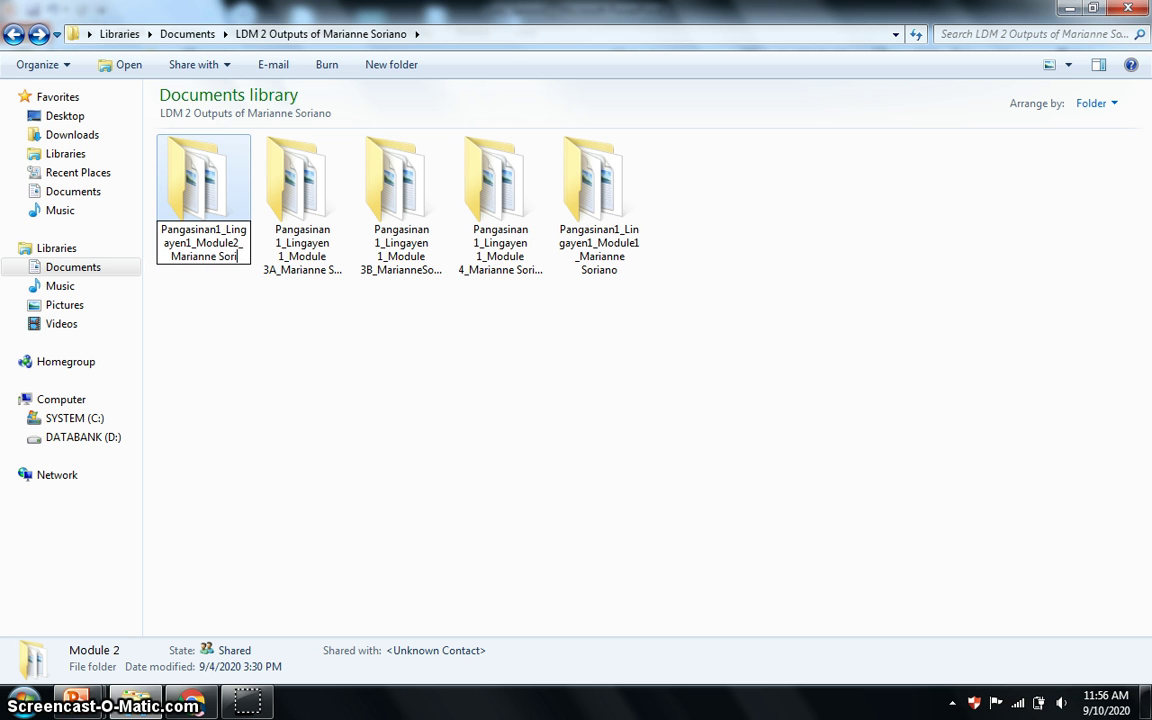
pyautogui.click(360, 435)
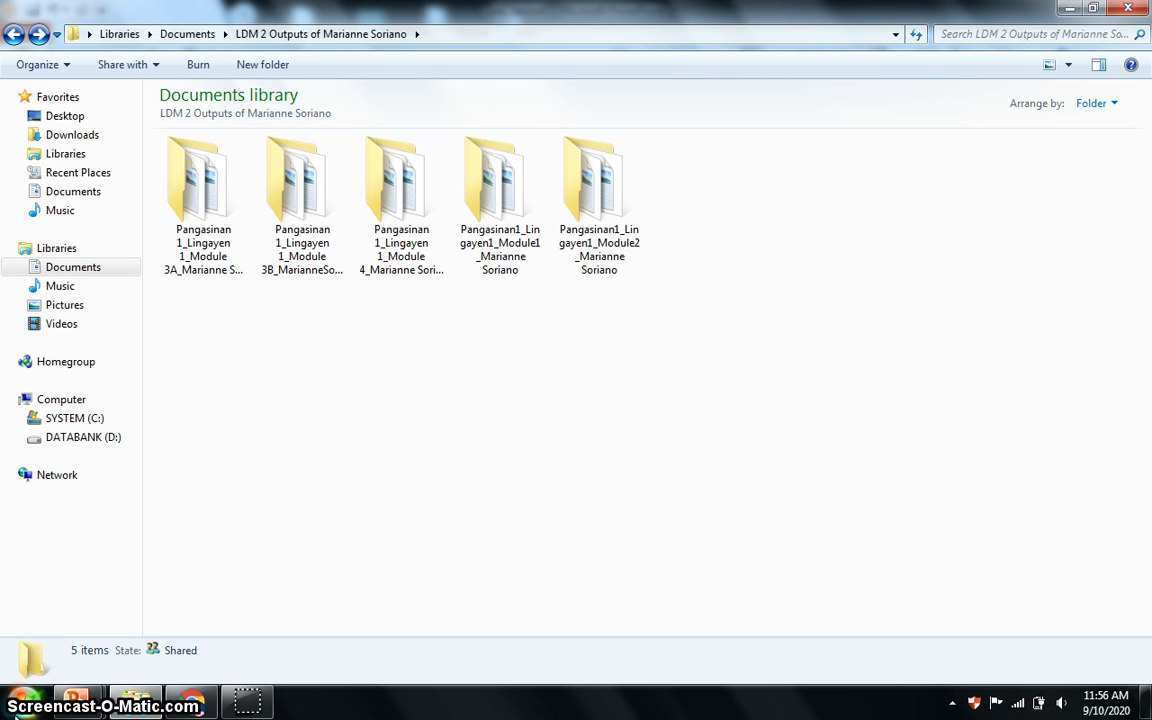
# Launch WinRAR and pack the Module 3A folder into a ZIP archive on the Desktop.
pyautogui.click(18, 706)
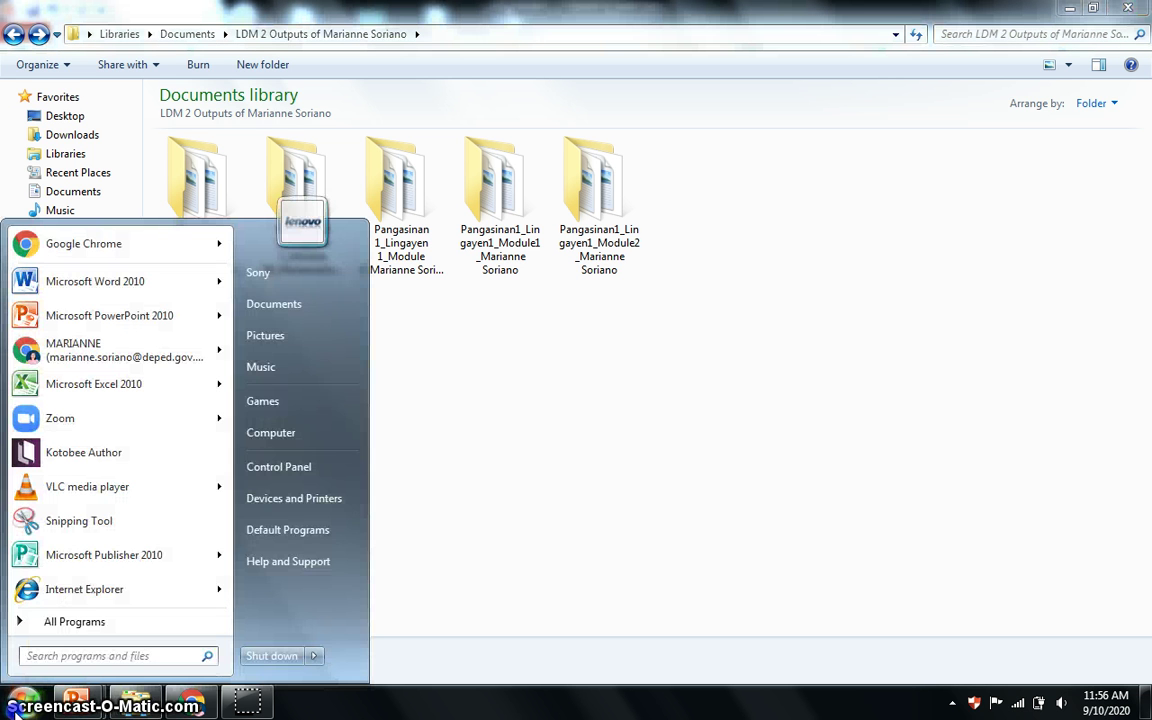
pyautogui.write('winrar')
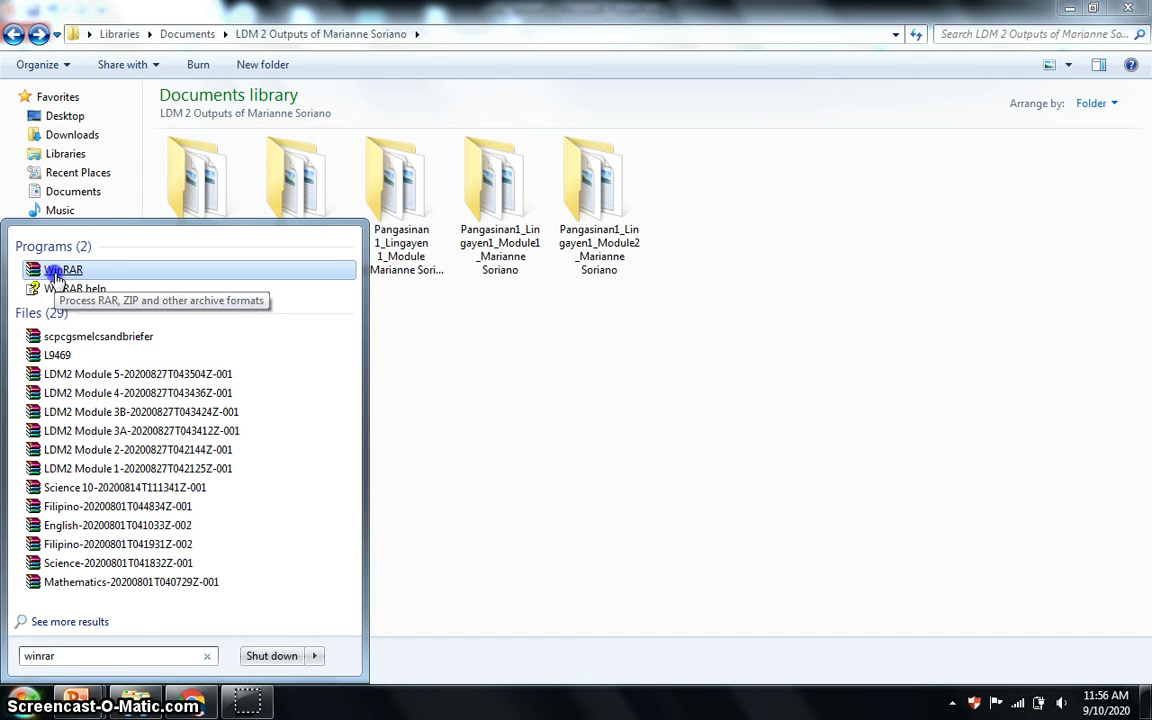
pyautogui.click(57, 275)
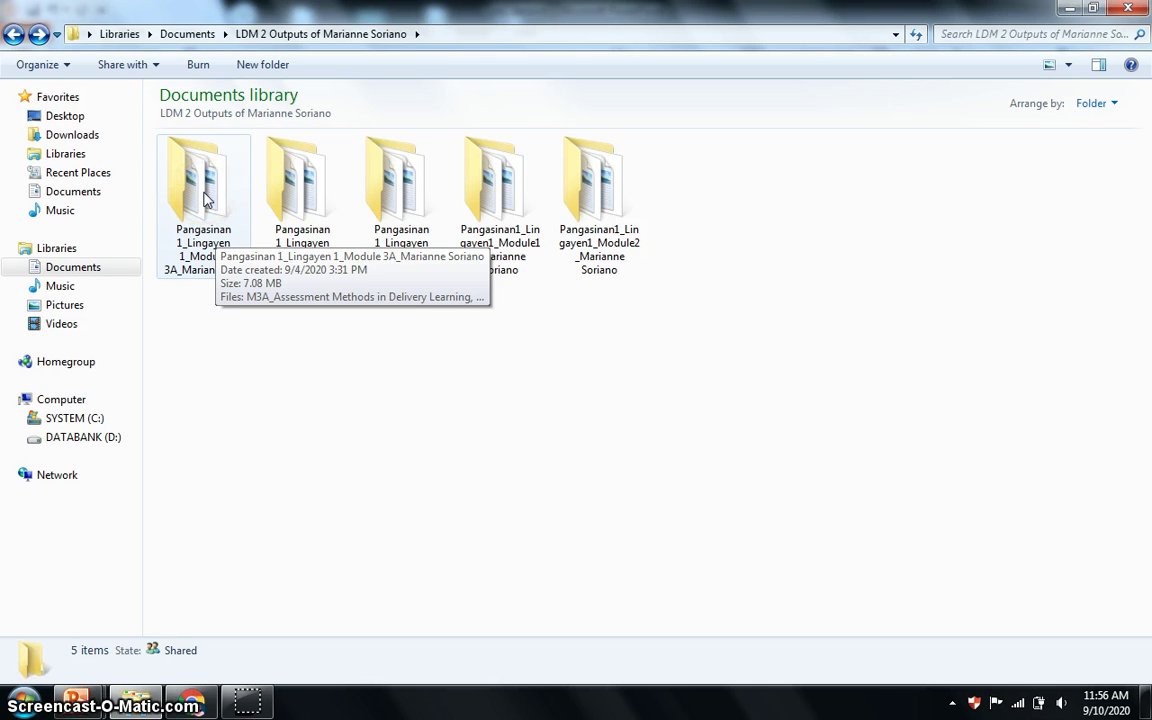
pyautogui.rightClick(204, 199)
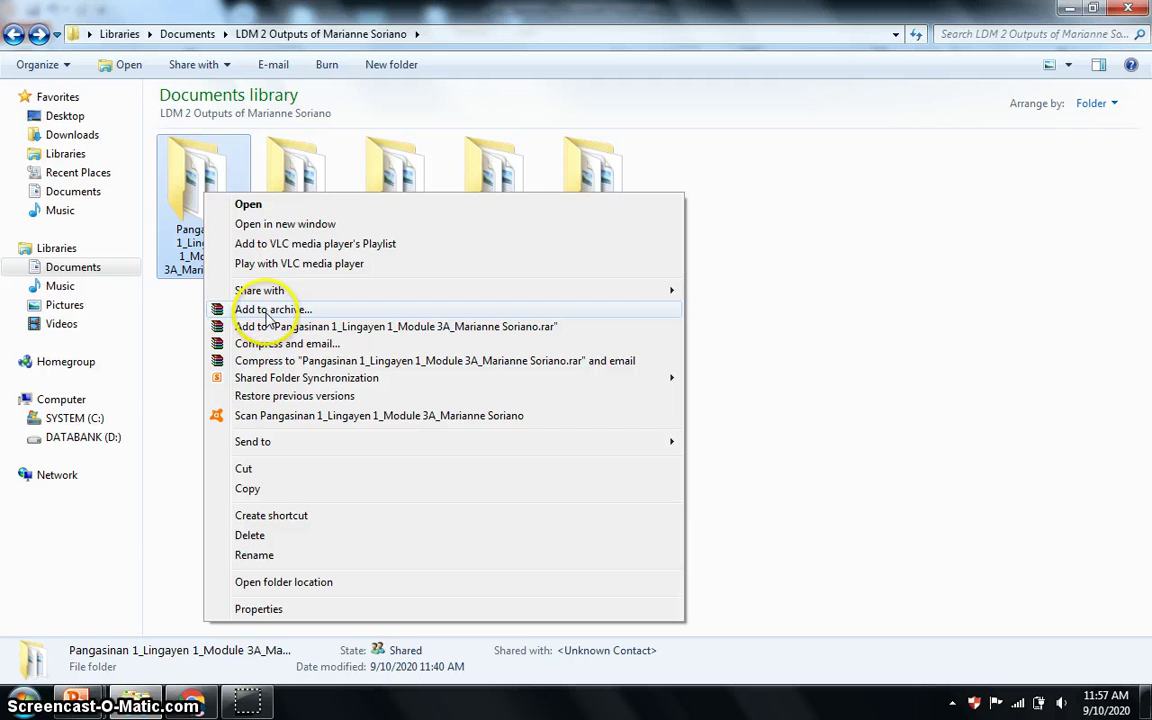
pyautogui.click(268, 312)
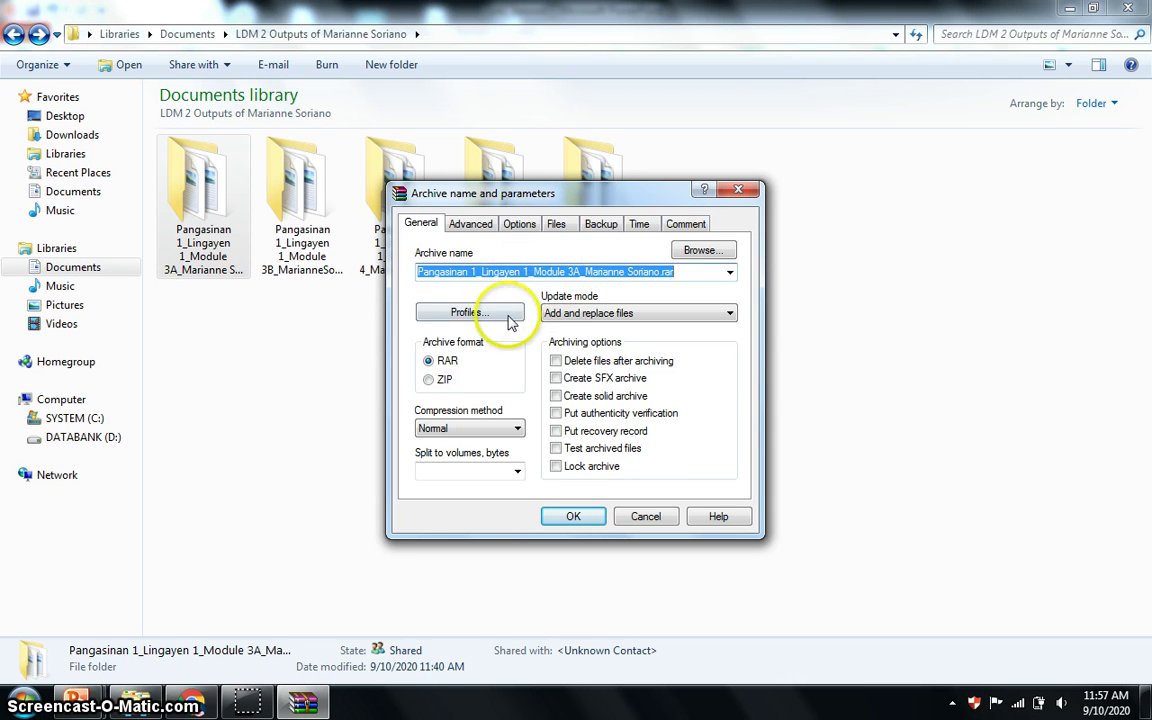
pyautogui.click(430, 380)
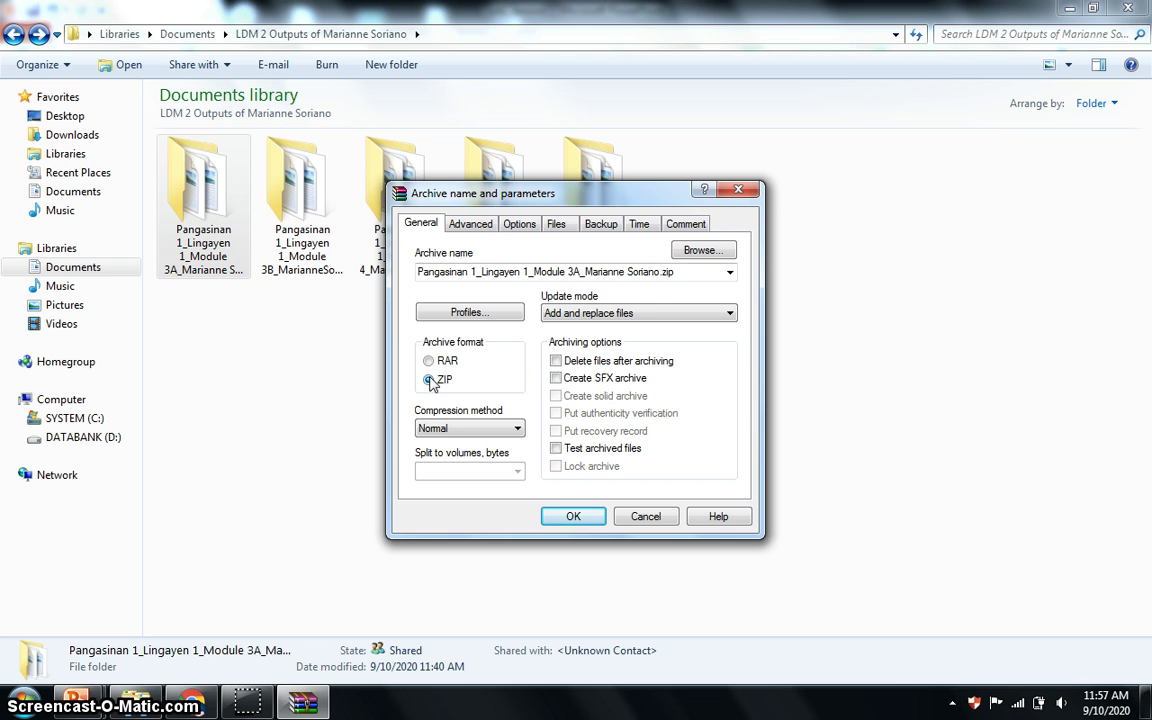
pyautogui.click(698, 255)
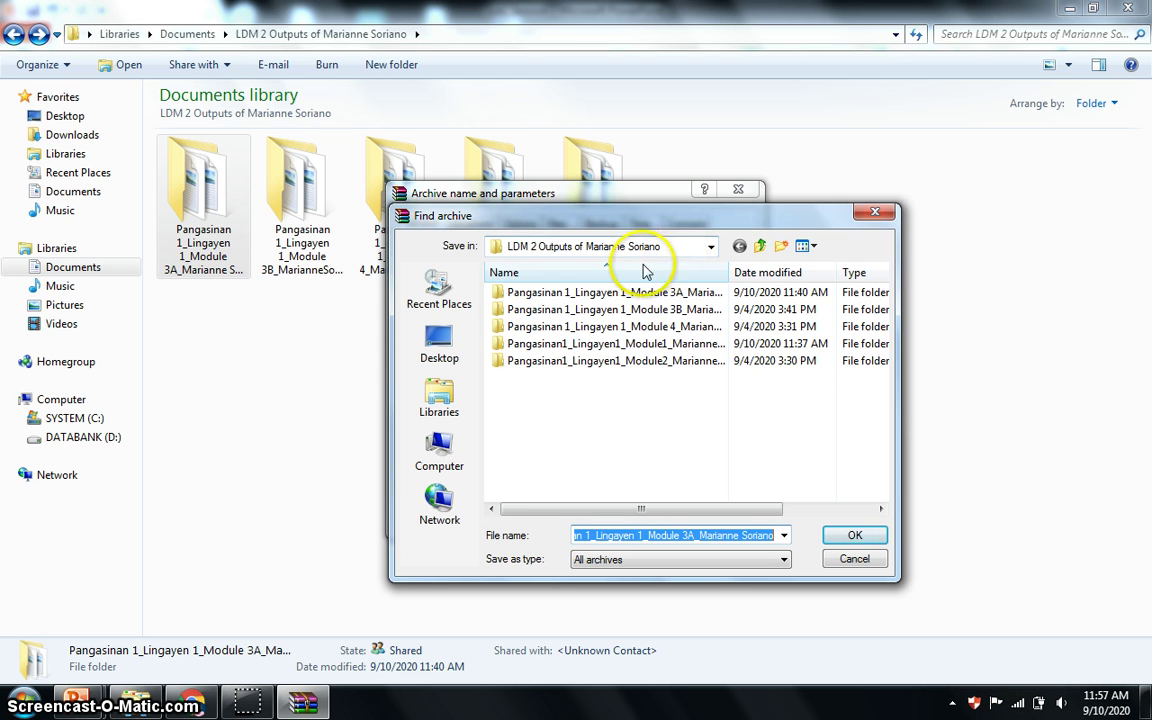
pyautogui.click(440, 350)
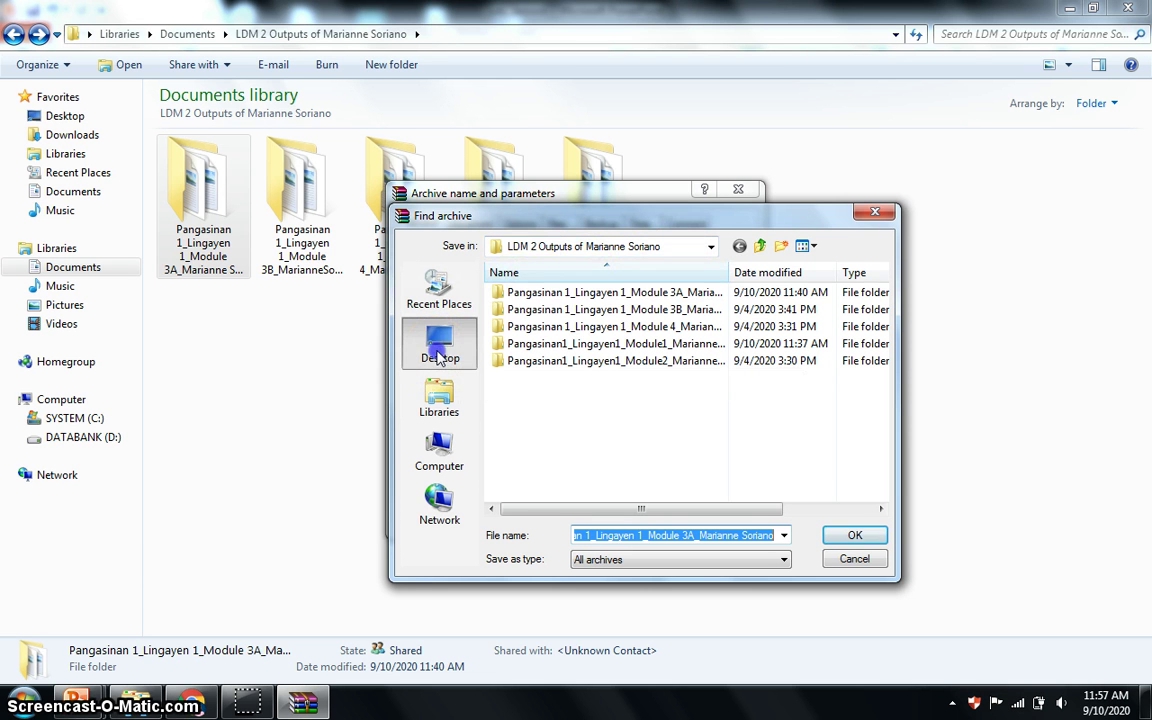
pyautogui.click(848, 540)
pyautogui.click(848, 540)
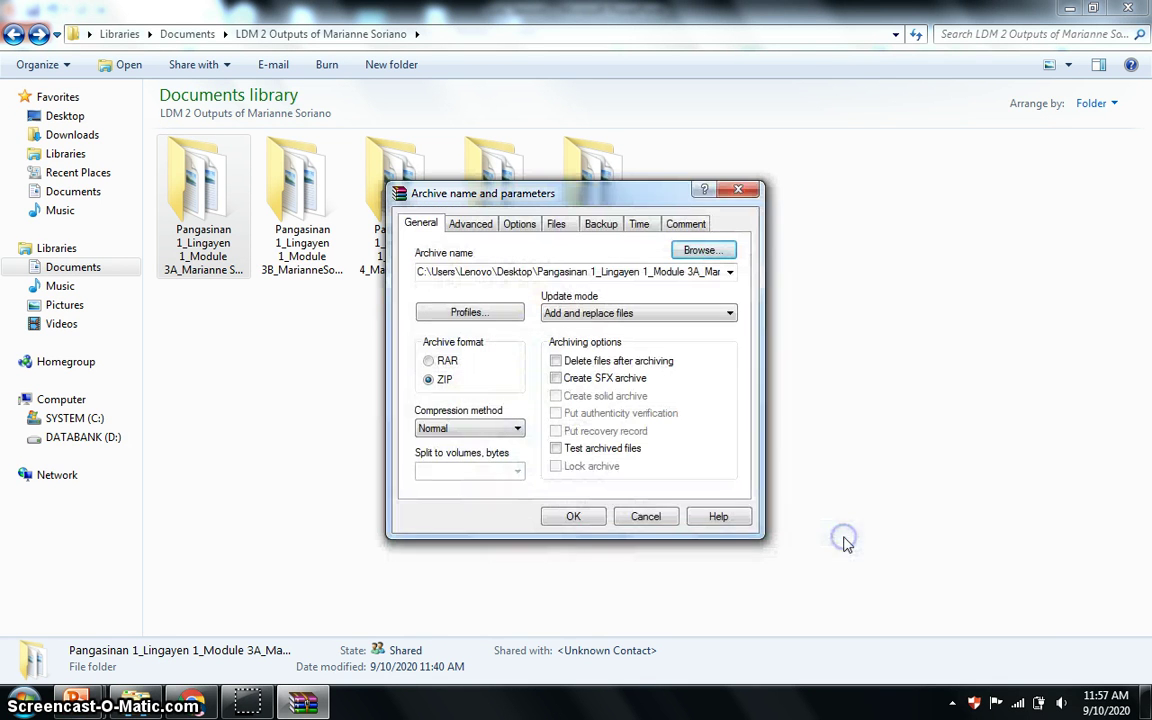
pyautogui.click(575, 518)
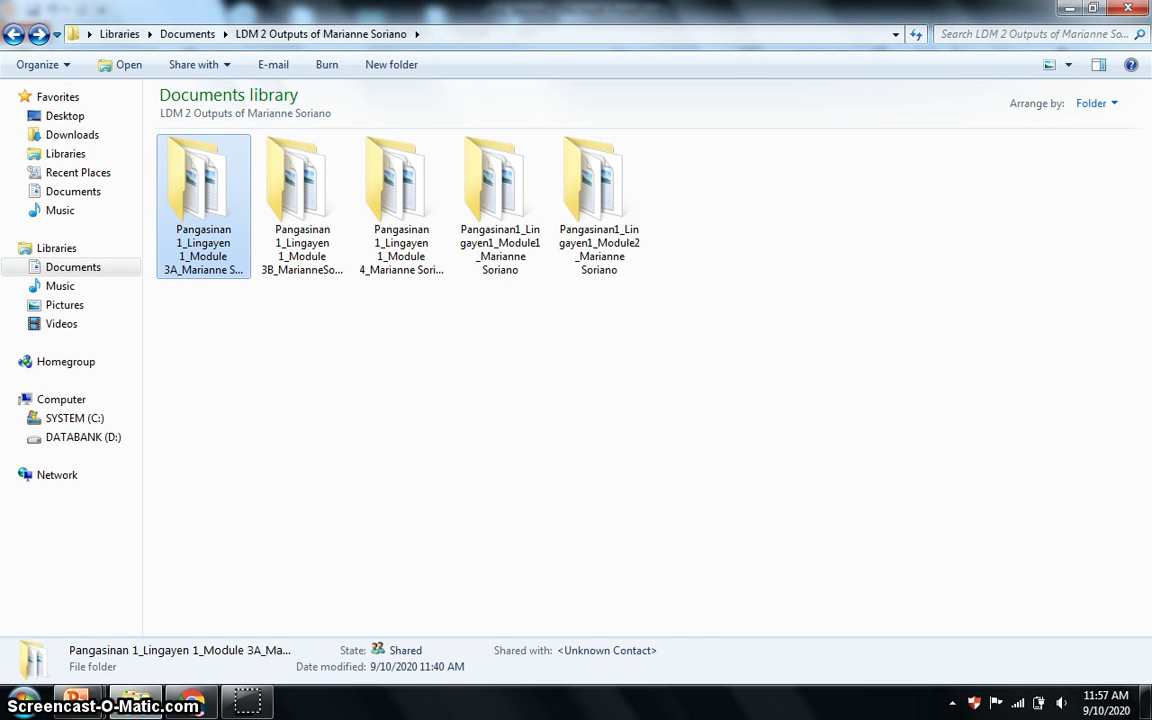
# Minimize the windows to check the new archive on the desktop, then restore the outputs folder.
pyautogui.click(1067, 10)
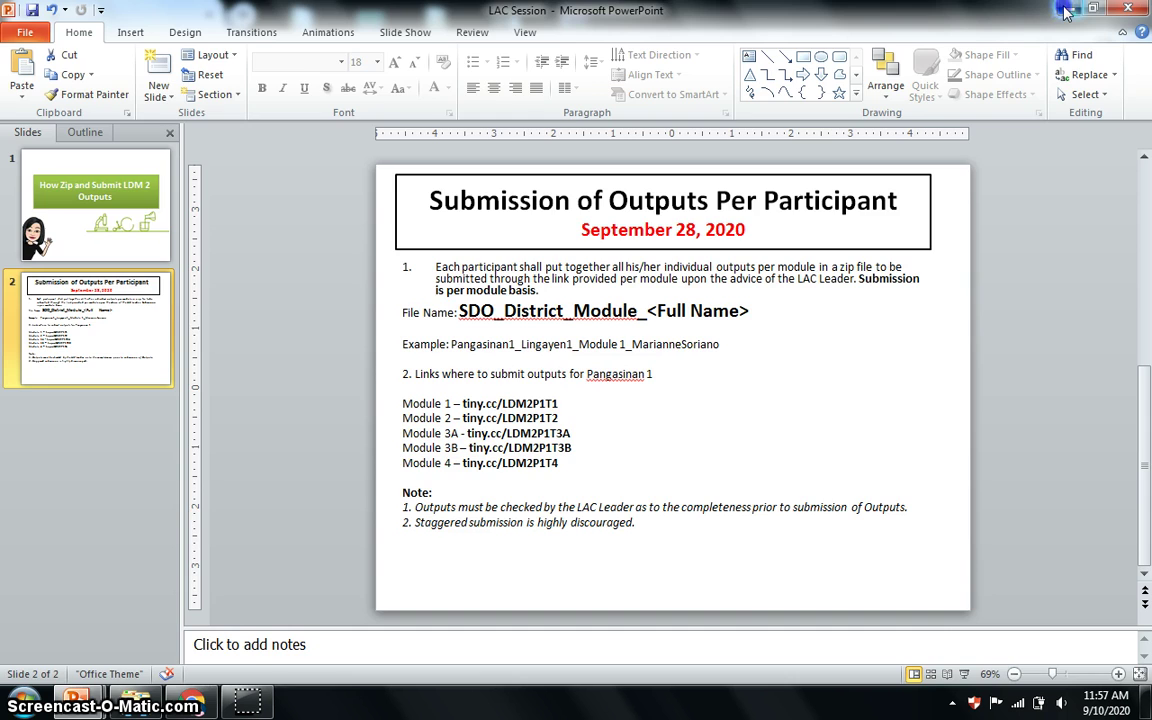
pyautogui.click(1067, 10)
pyautogui.click(1065, 10)
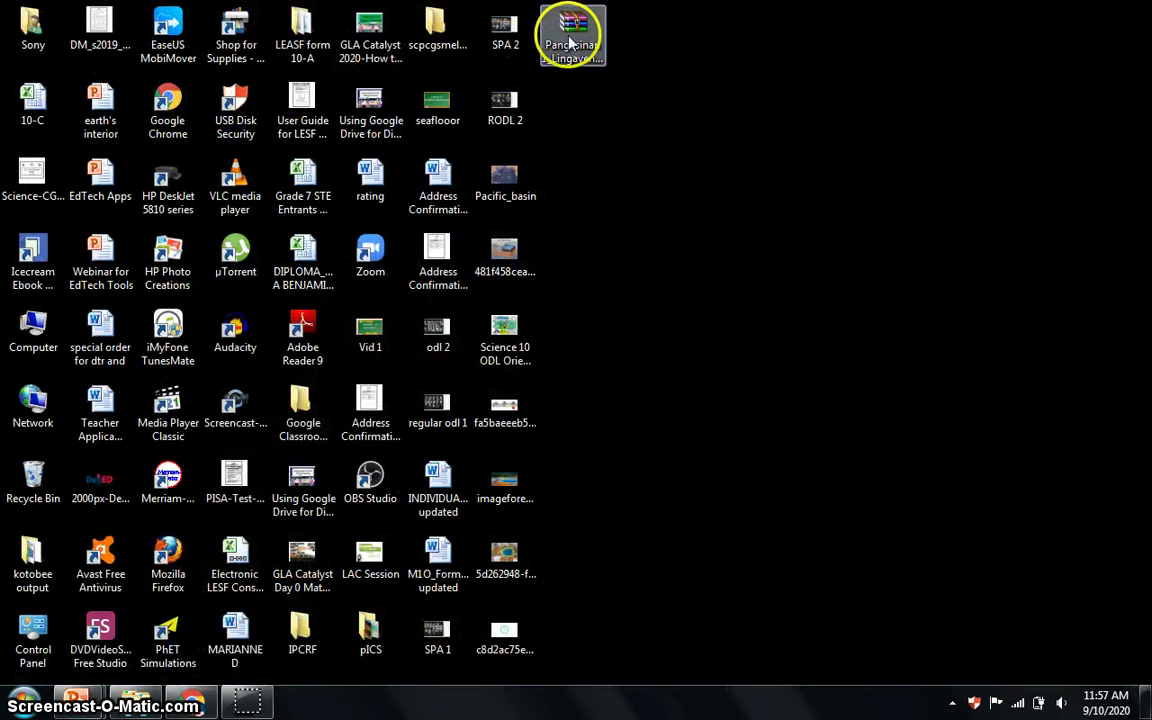
pyautogui.click(576, 45)
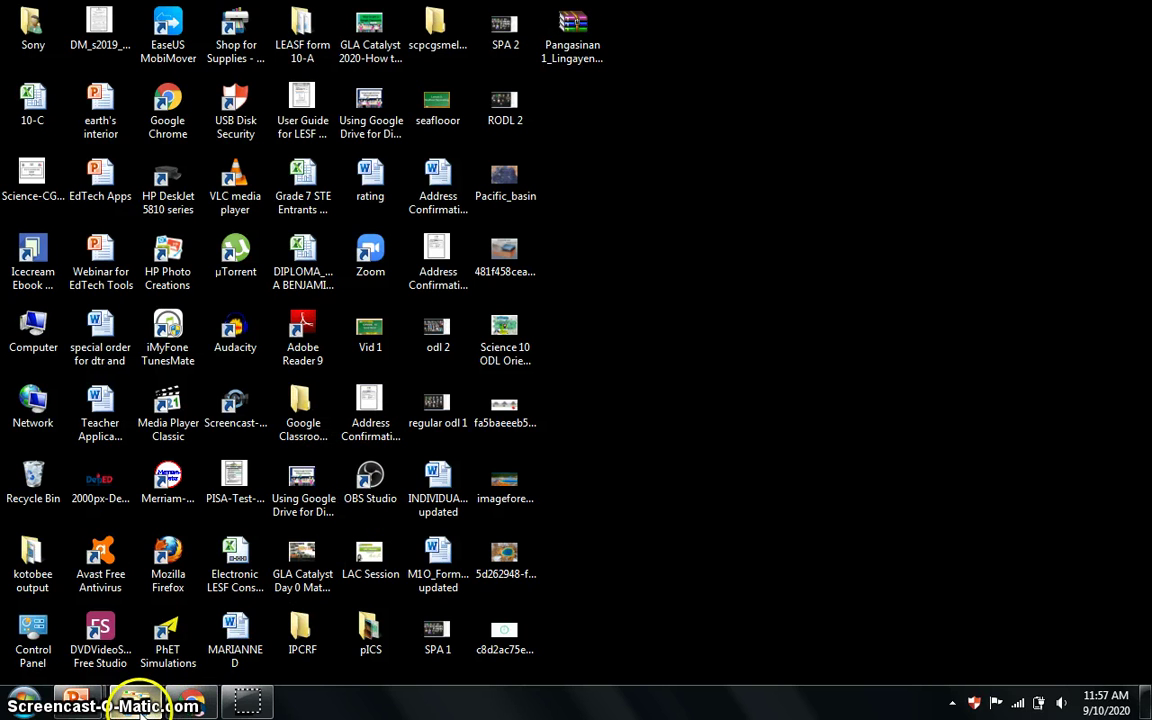
pyautogui.moveTo(141, 707)
pyautogui.click(122, 628)
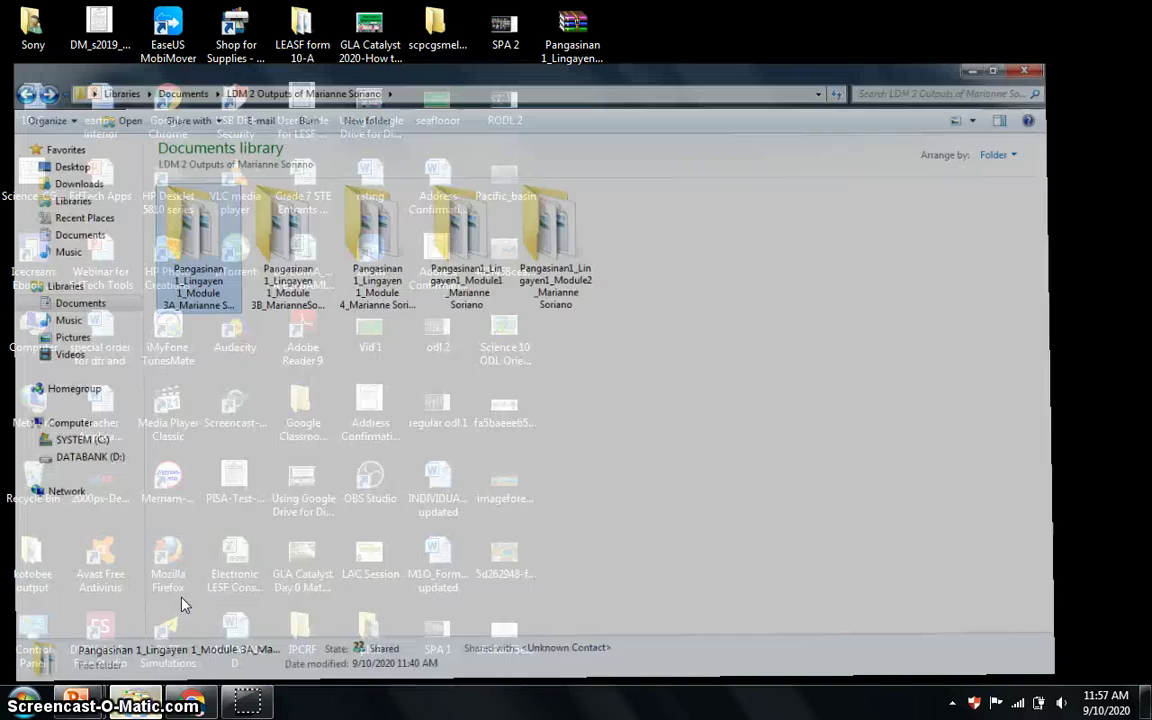
# Pack the Module 3B folder into a ZIP archive saved on the Desktop.
pyautogui.rightClick(305, 232)
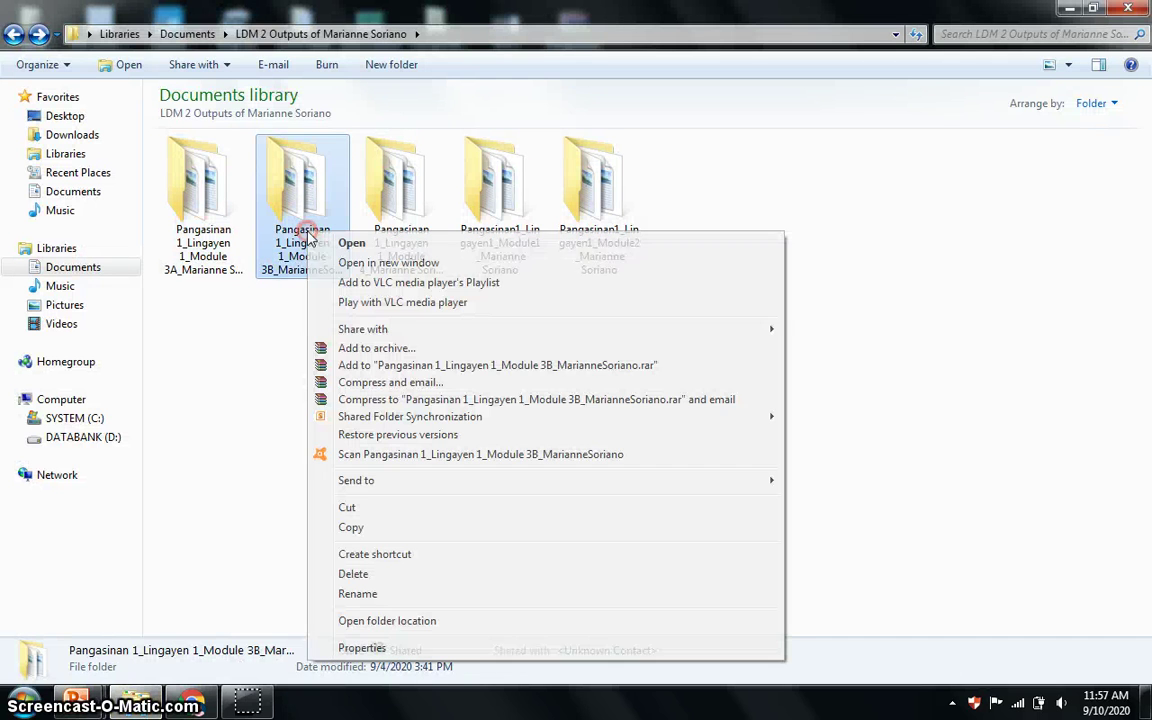
pyautogui.click(410, 352)
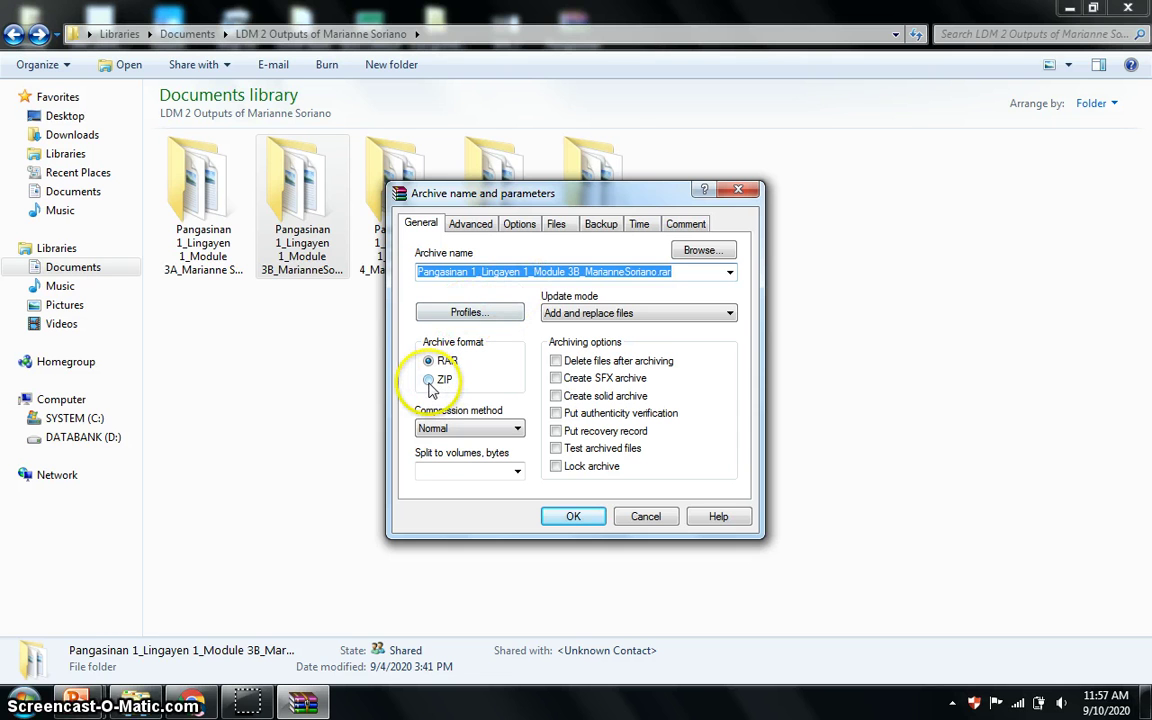
pyautogui.click(430, 382)
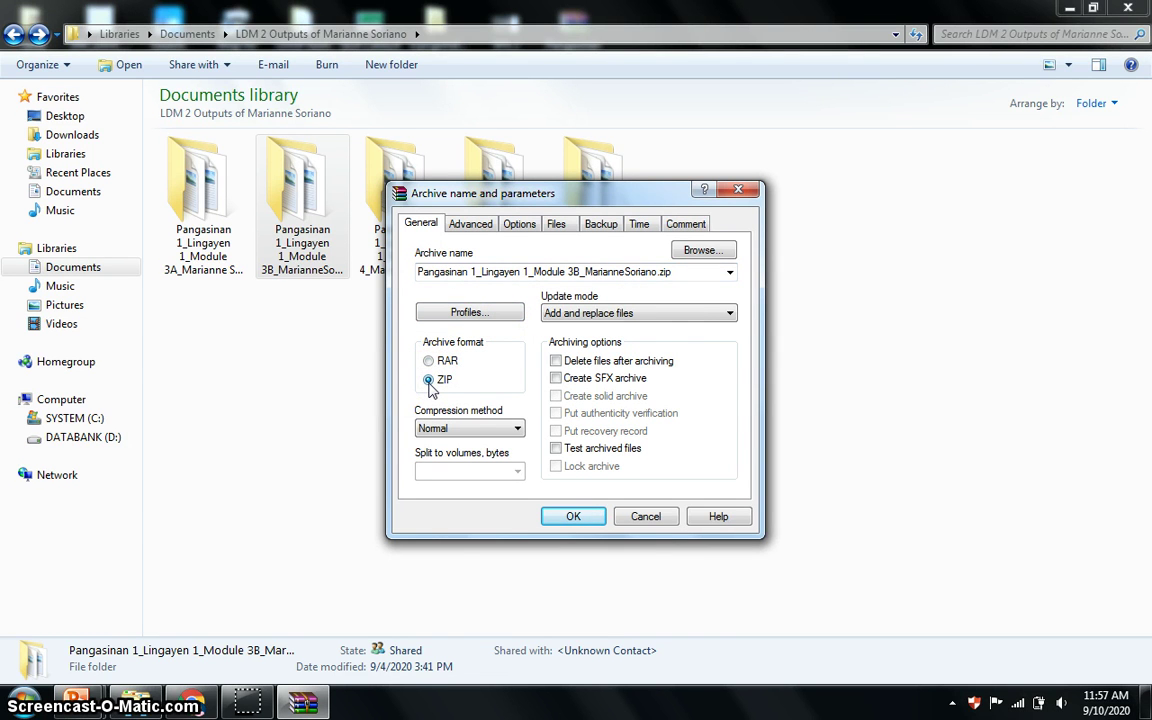
pyautogui.click(700, 250)
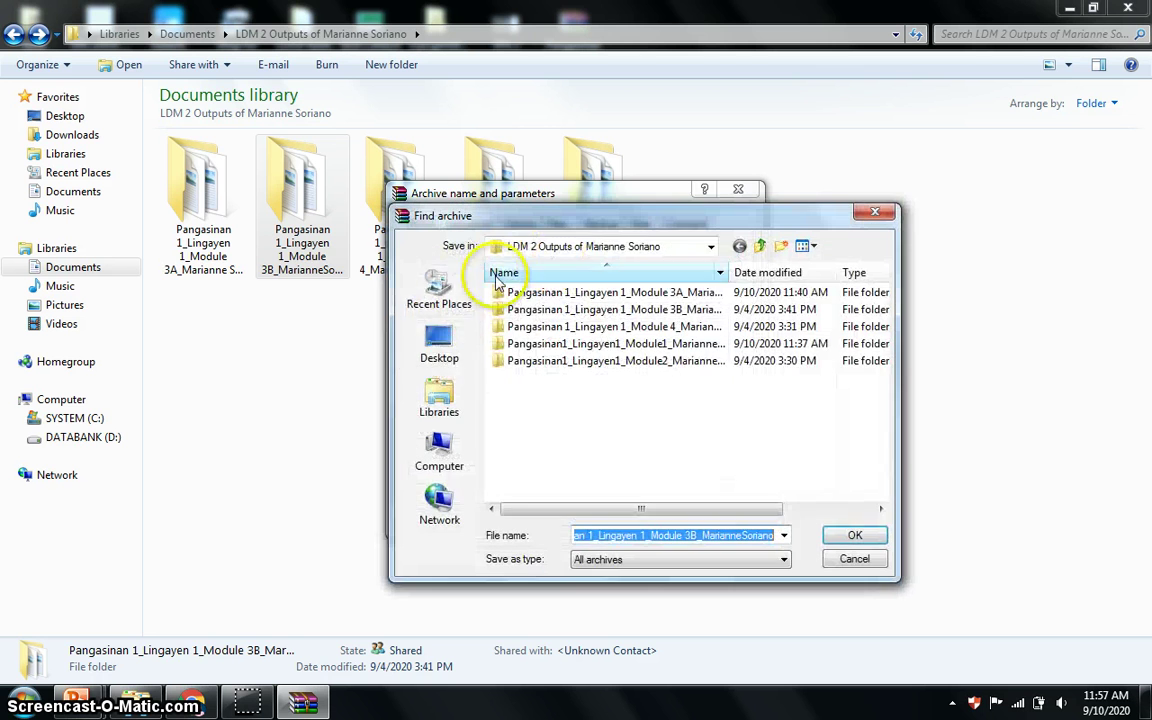
pyautogui.click(439, 345)
pyautogui.click(855, 535)
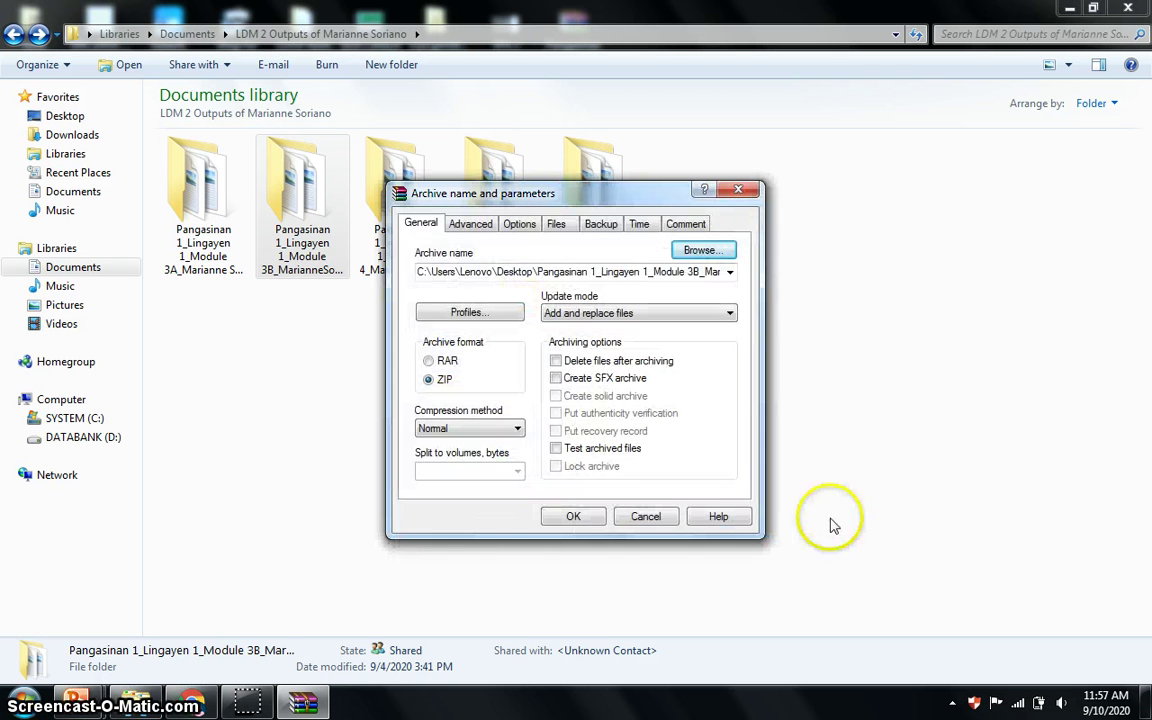
pyautogui.click(573, 516)
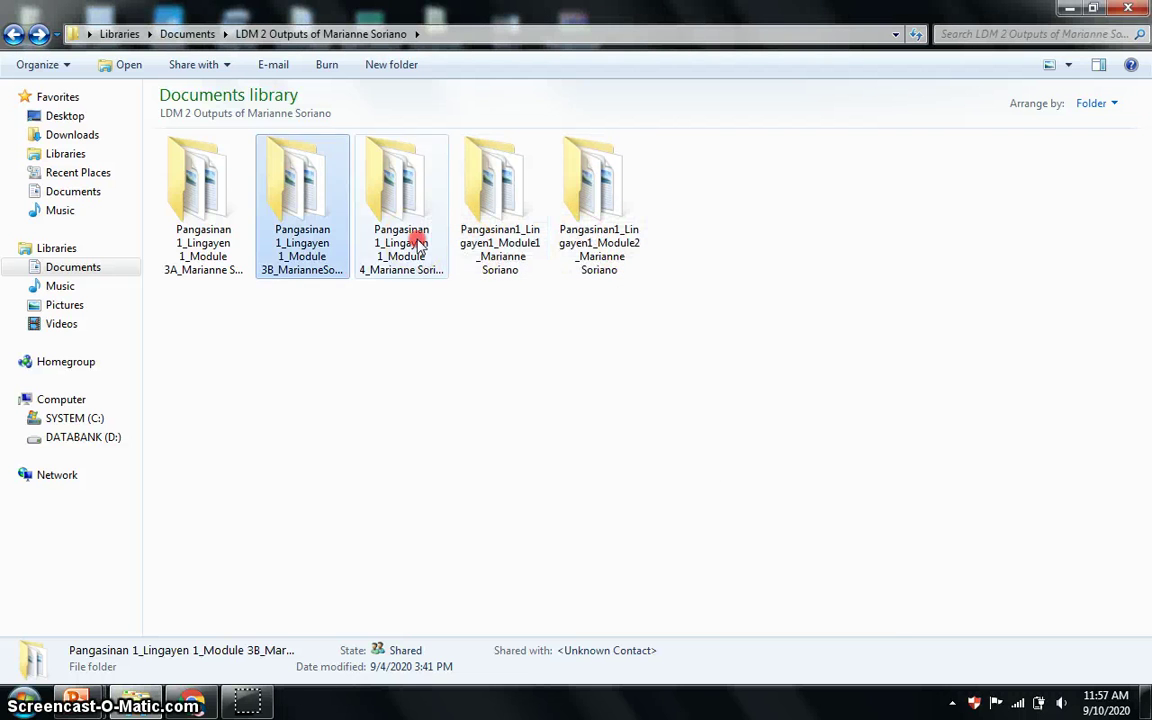
# Pack the Module 4 folder into a ZIP archive saved on the Desktop.
pyautogui.rightClick(420, 243)
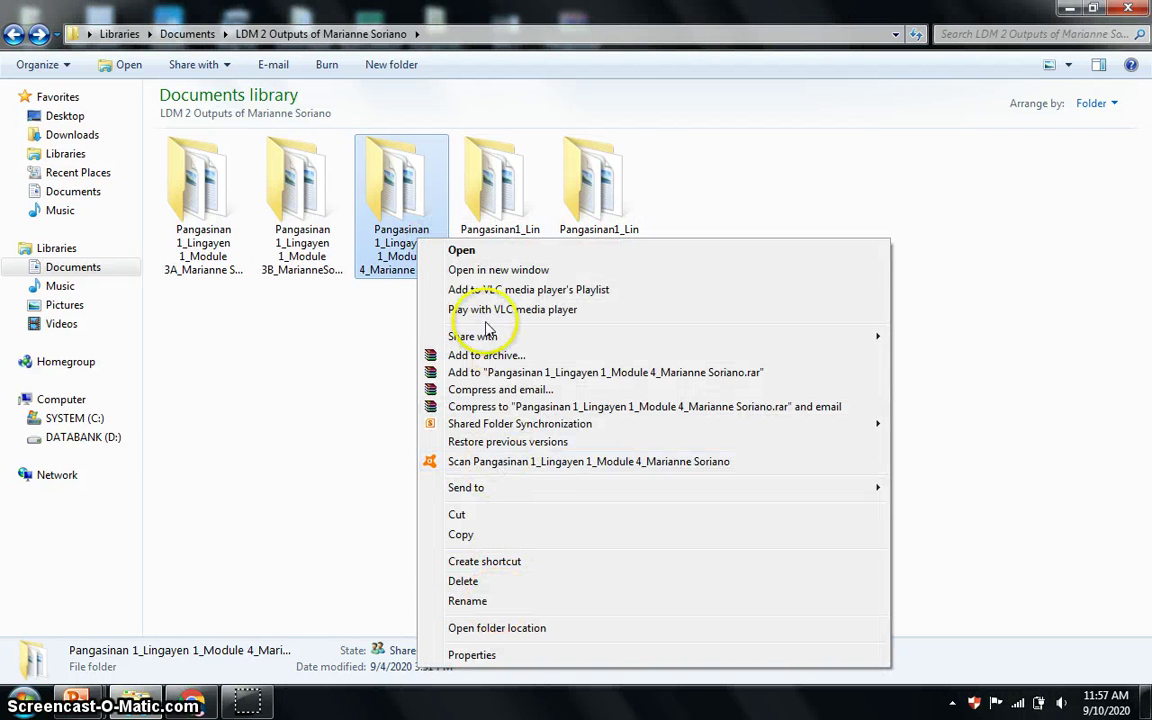
pyautogui.click(488, 355)
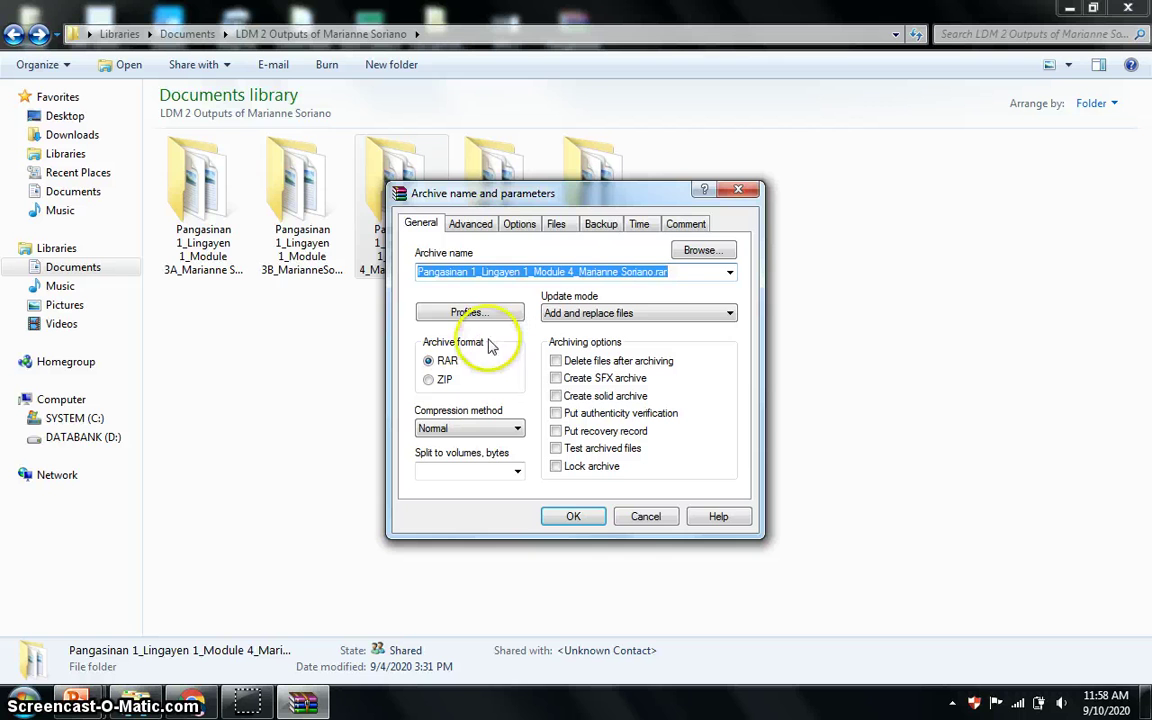
pyautogui.click(442, 380)
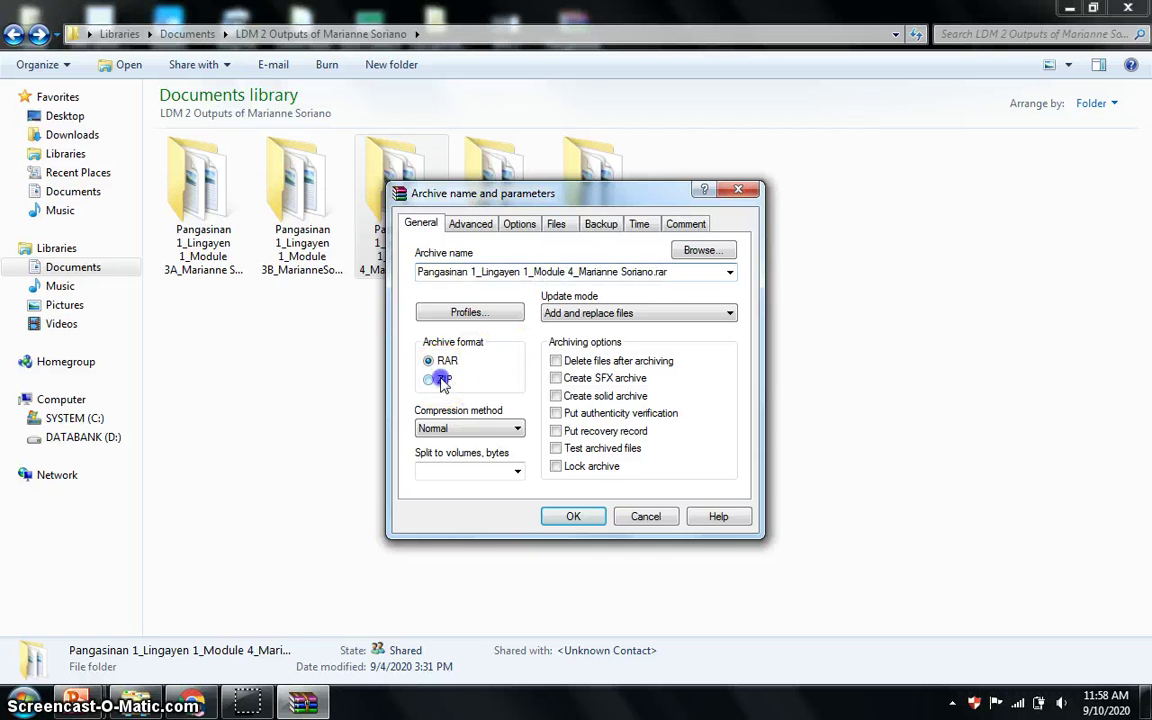
pyautogui.click(697, 251)
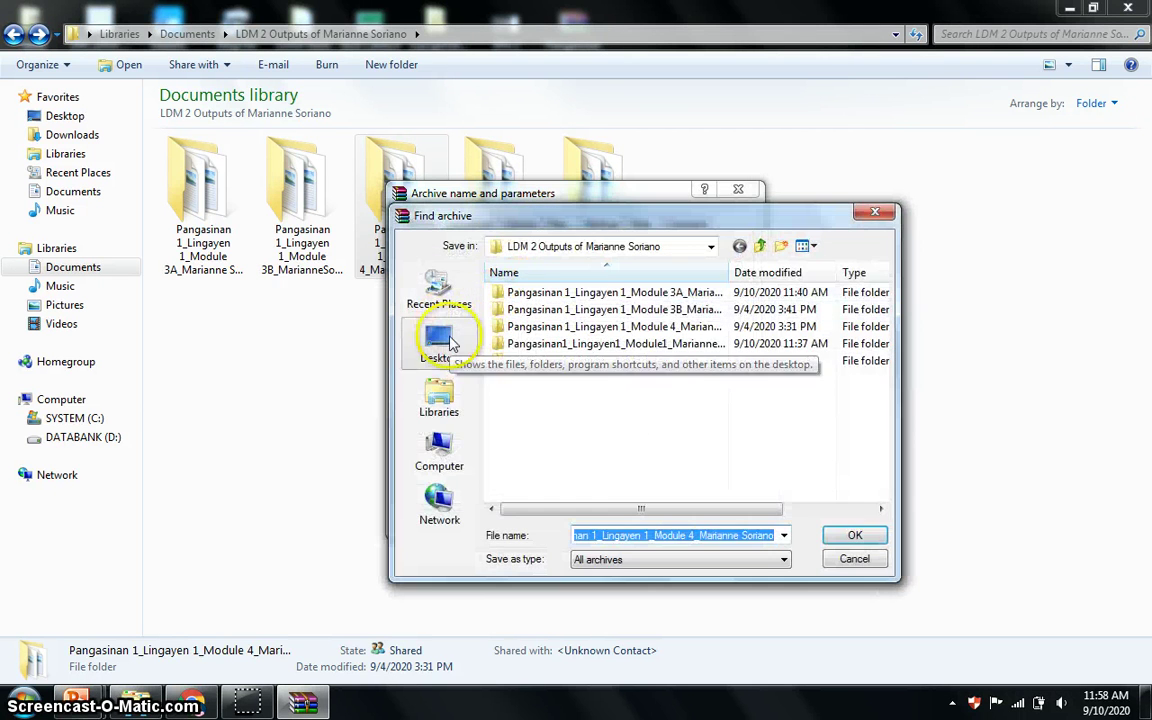
pyautogui.click(439, 345)
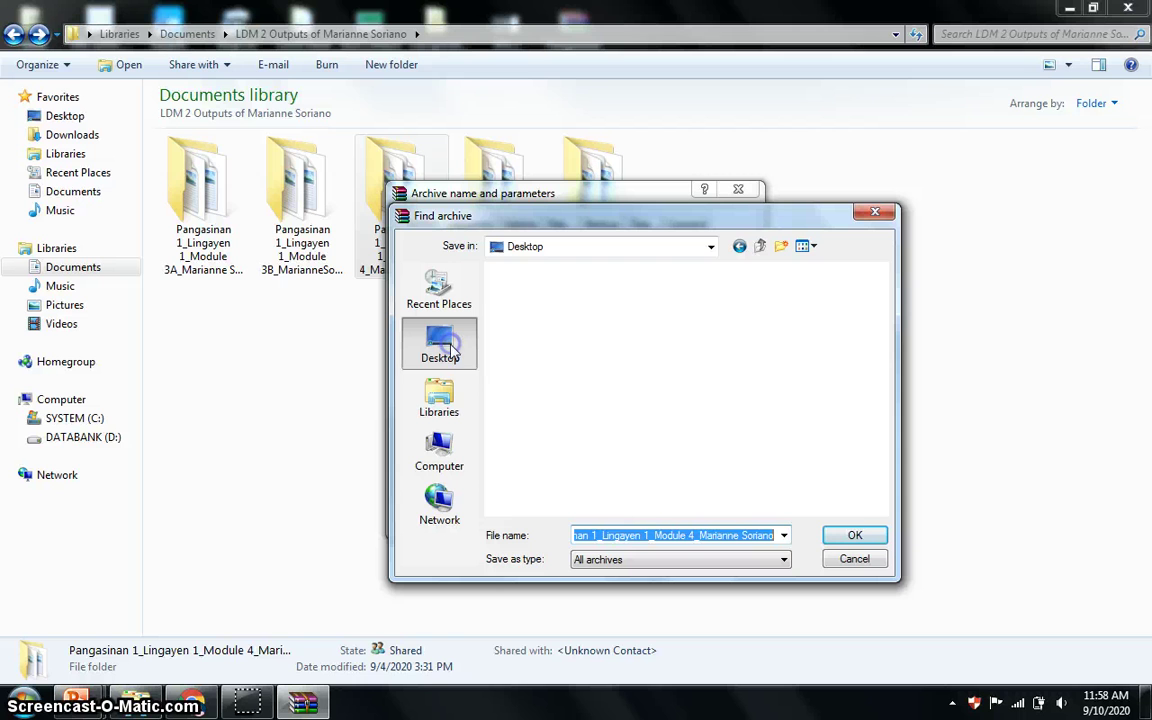
pyautogui.click(855, 538)
pyautogui.click(570, 518)
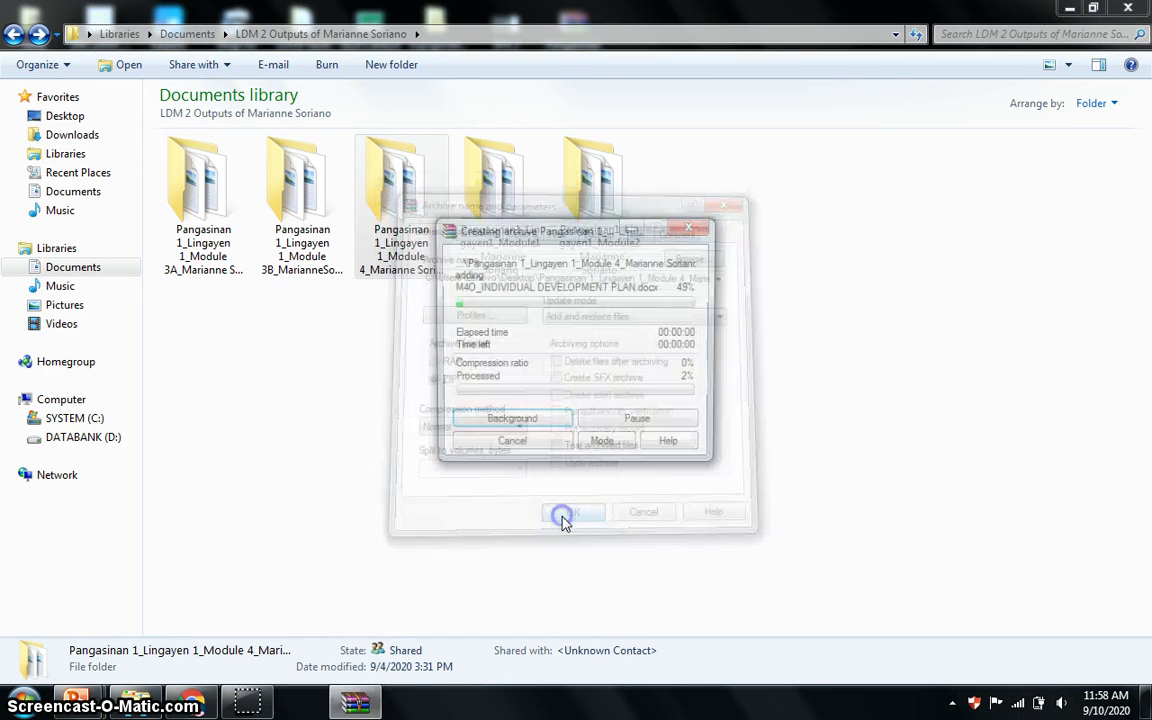
# Pack the Module1 folder into a ZIP archive saved on the Desktop.
pyautogui.rightClick(499, 216)
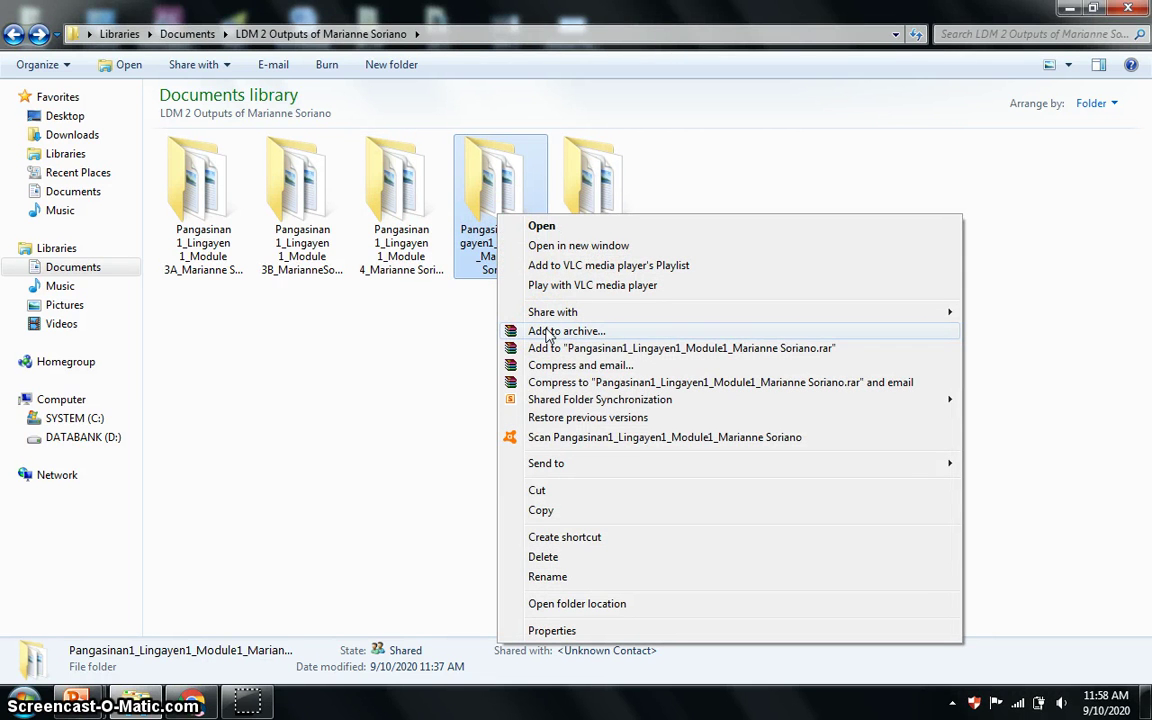
pyautogui.click(548, 332)
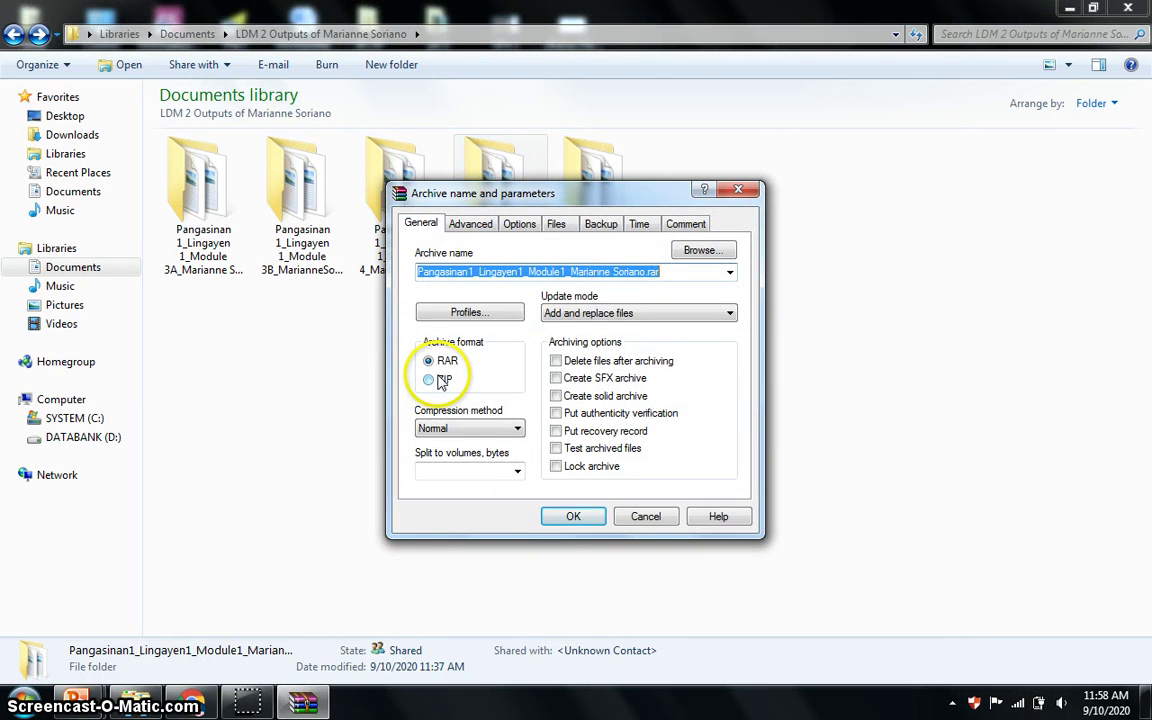
pyautogui.click(429, 380)
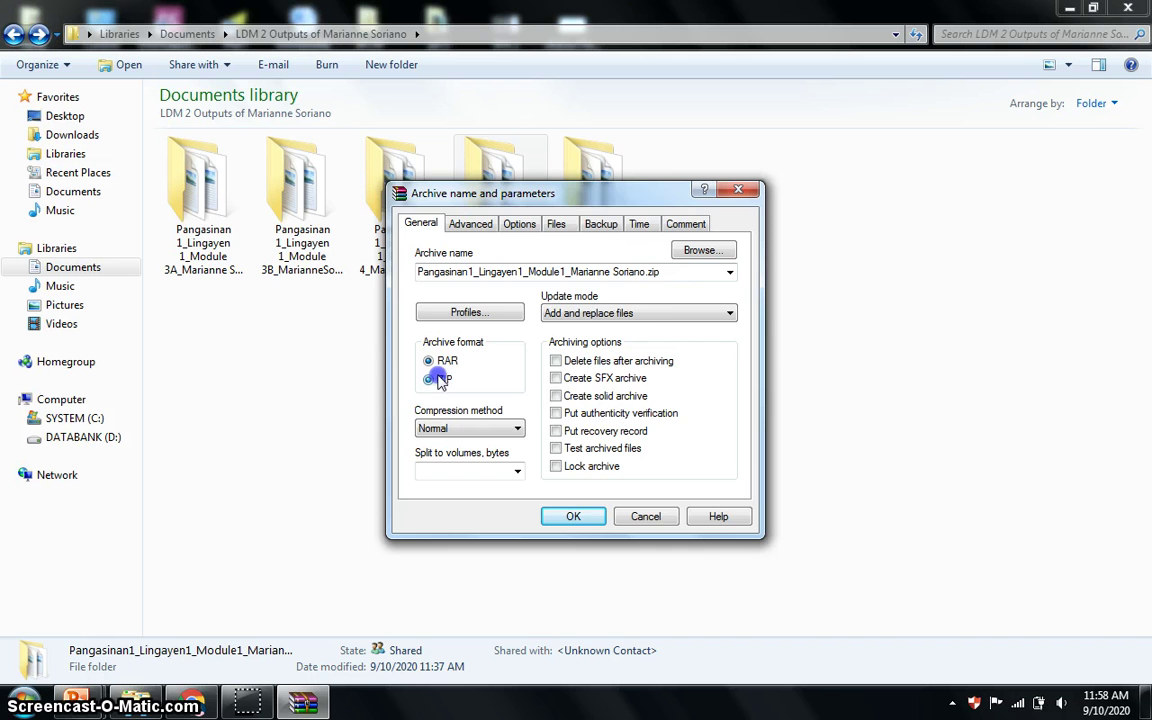
pyautogui.click(703, 251)
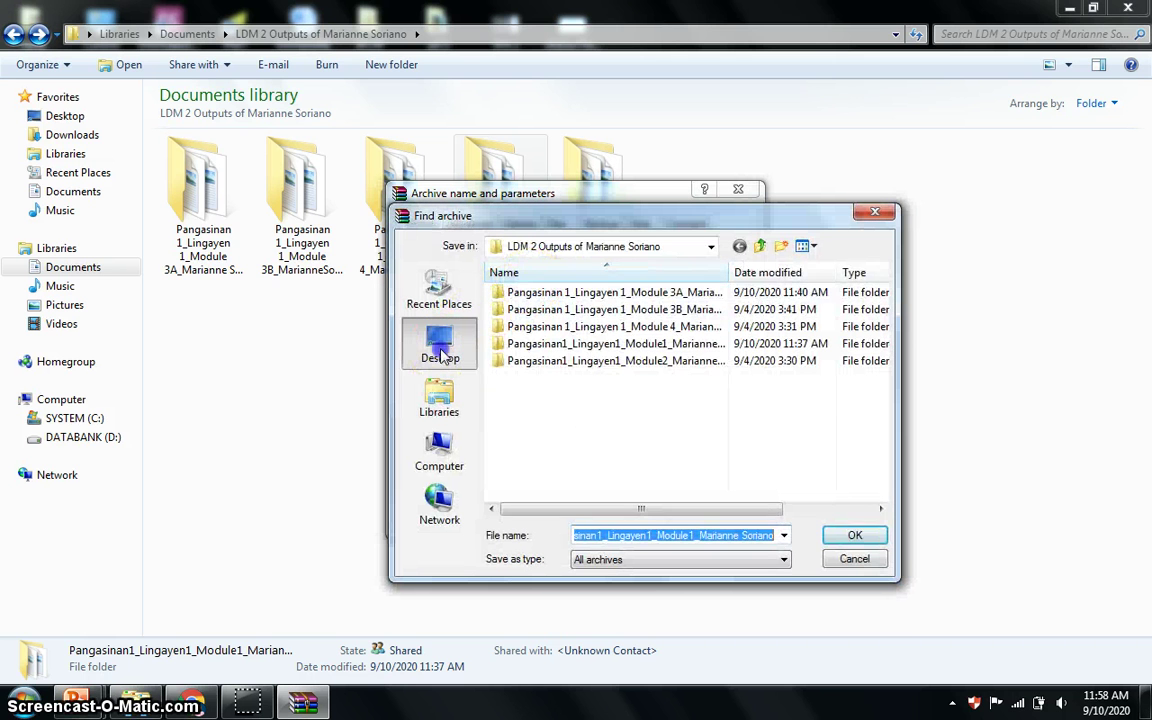
pyautogui.click(441, 357)
pyautogui.click(855, 535)
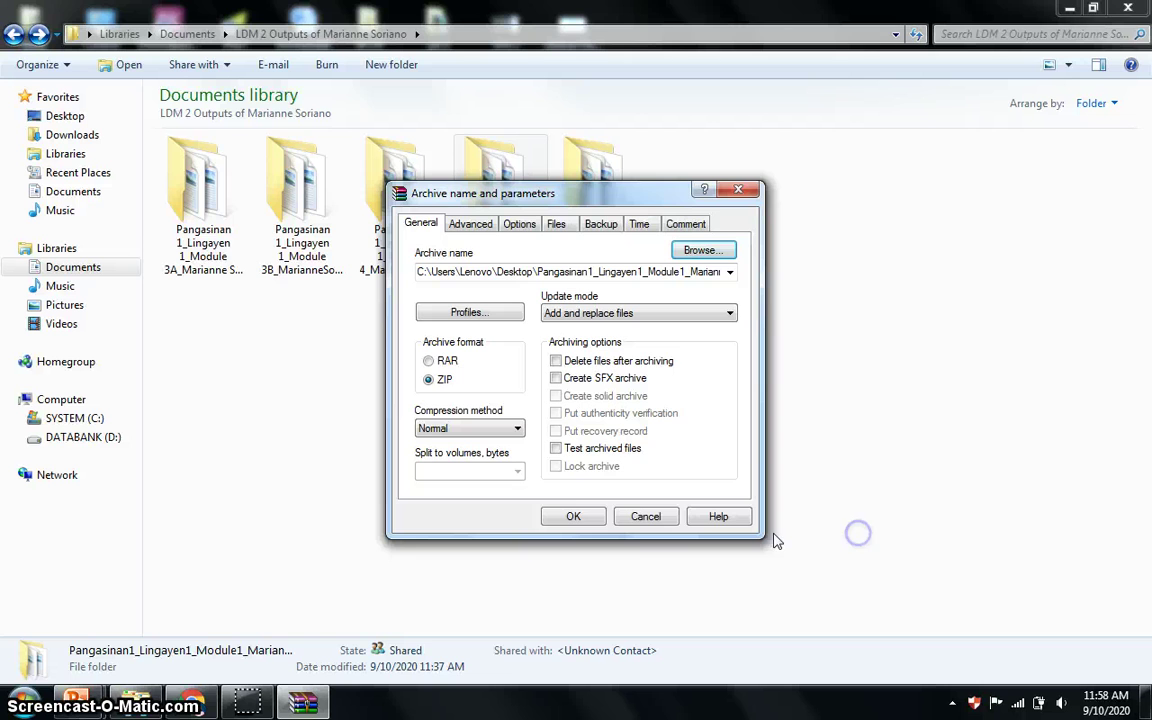
pyautogui.click(588, 518)
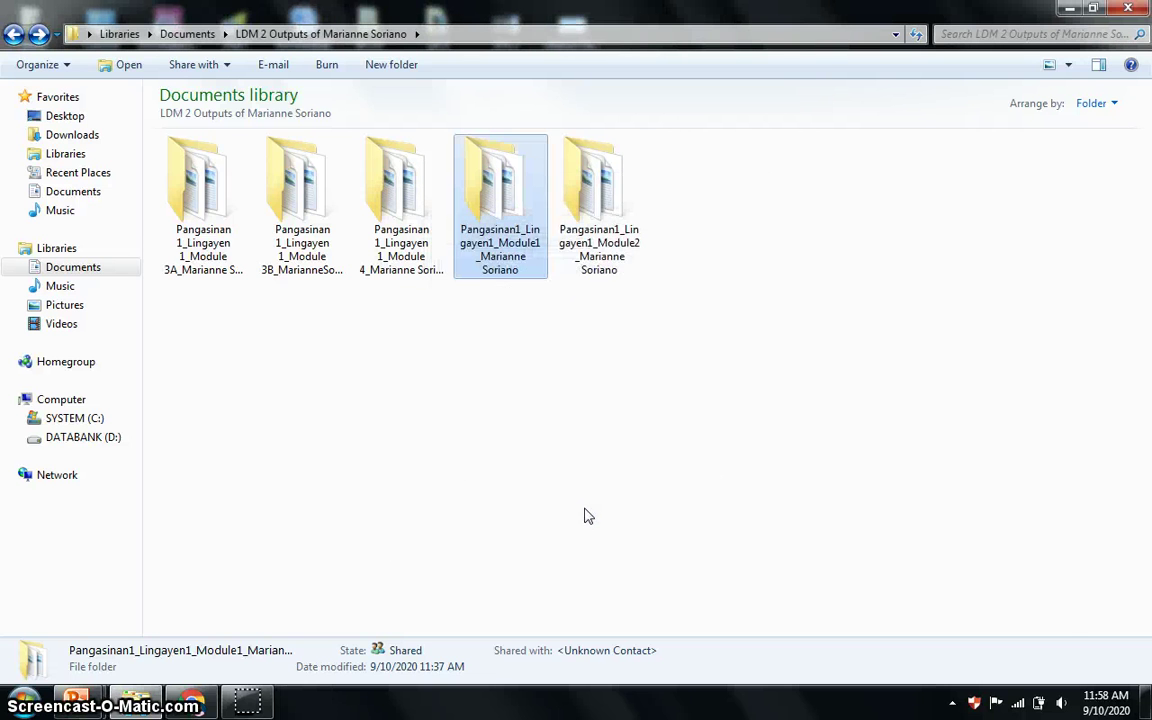
# Pack the Module2 folder into a ZIP archive on the Desktop and minimize the folder window.
pyautogui.click(610, 186)
pyautogui.rightClick(604, 197)
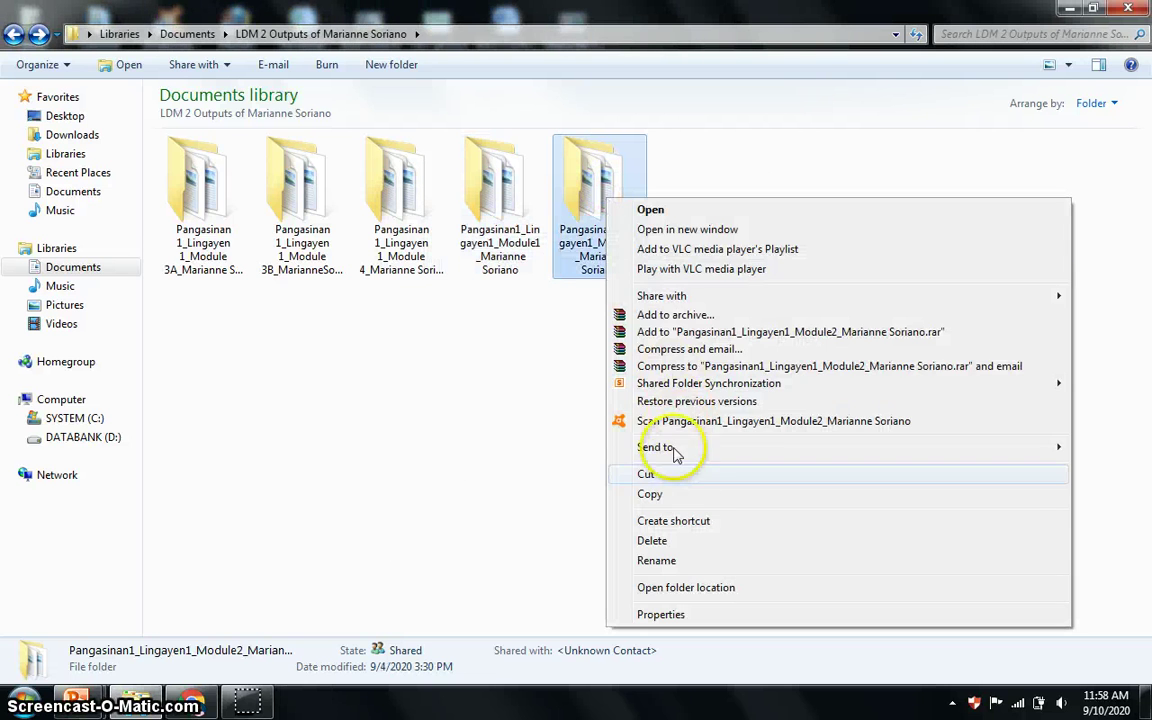
pyautogui.click(677, 314)
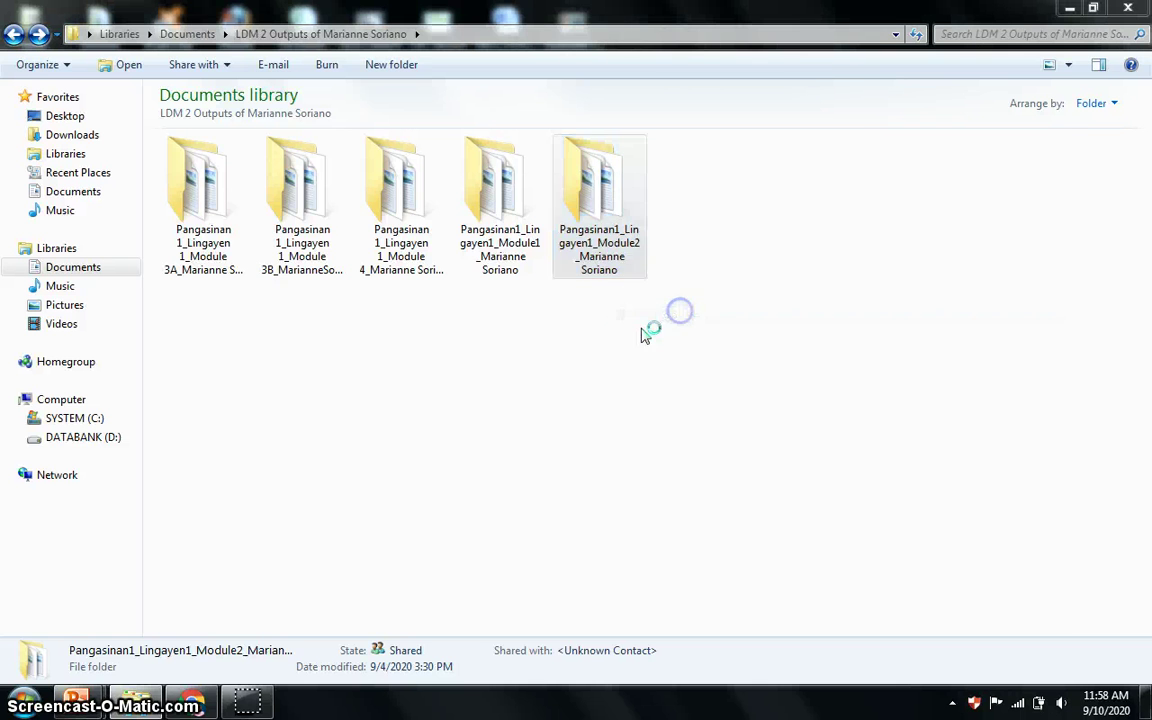
pyautogui.click(429, 379)
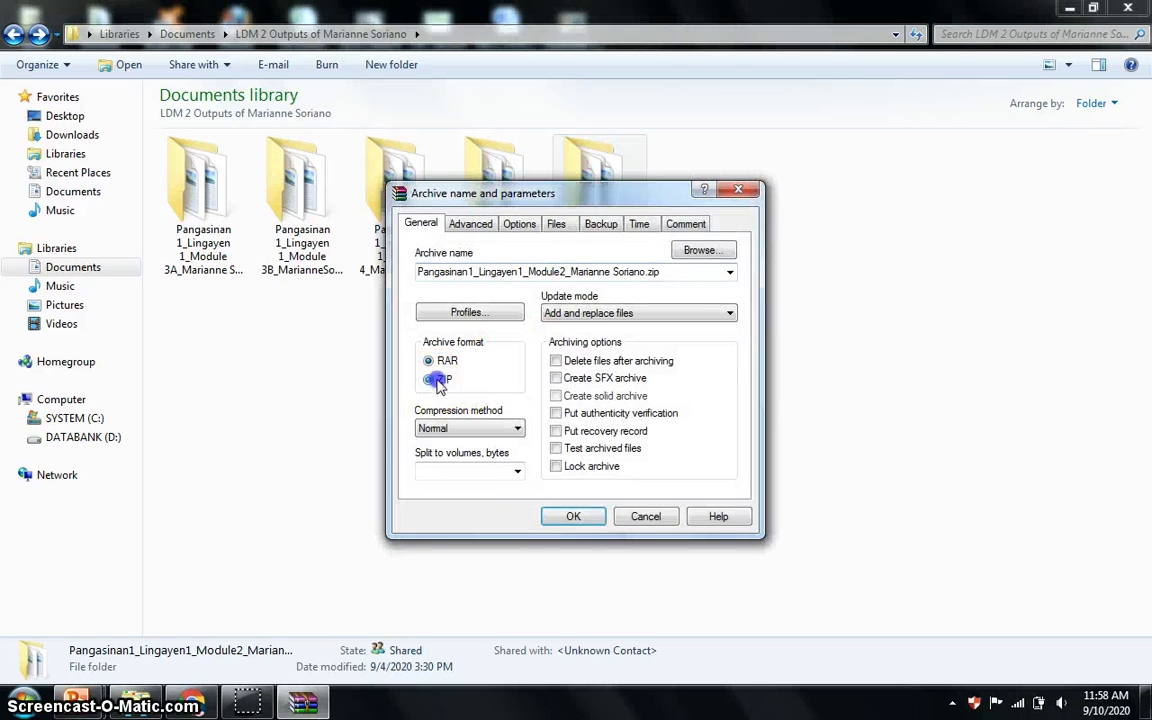
pyautogui.click(708, 257)
pyautogui.click(439, 343)
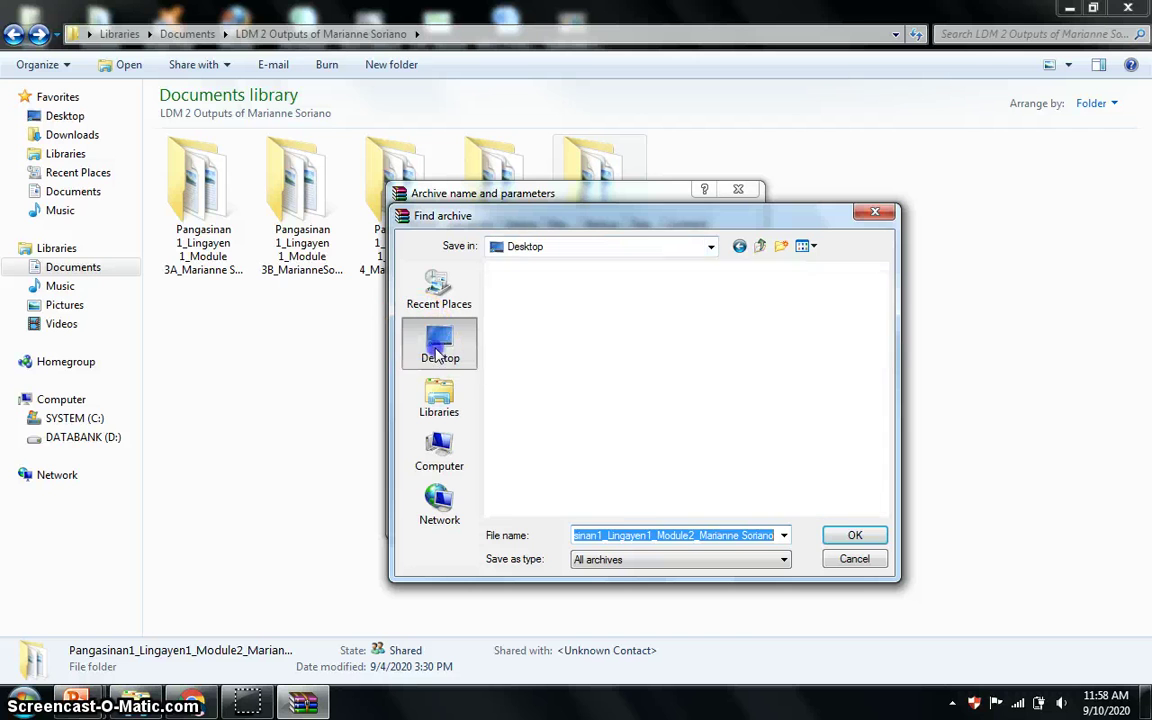
pyautogui.click(838, 535)
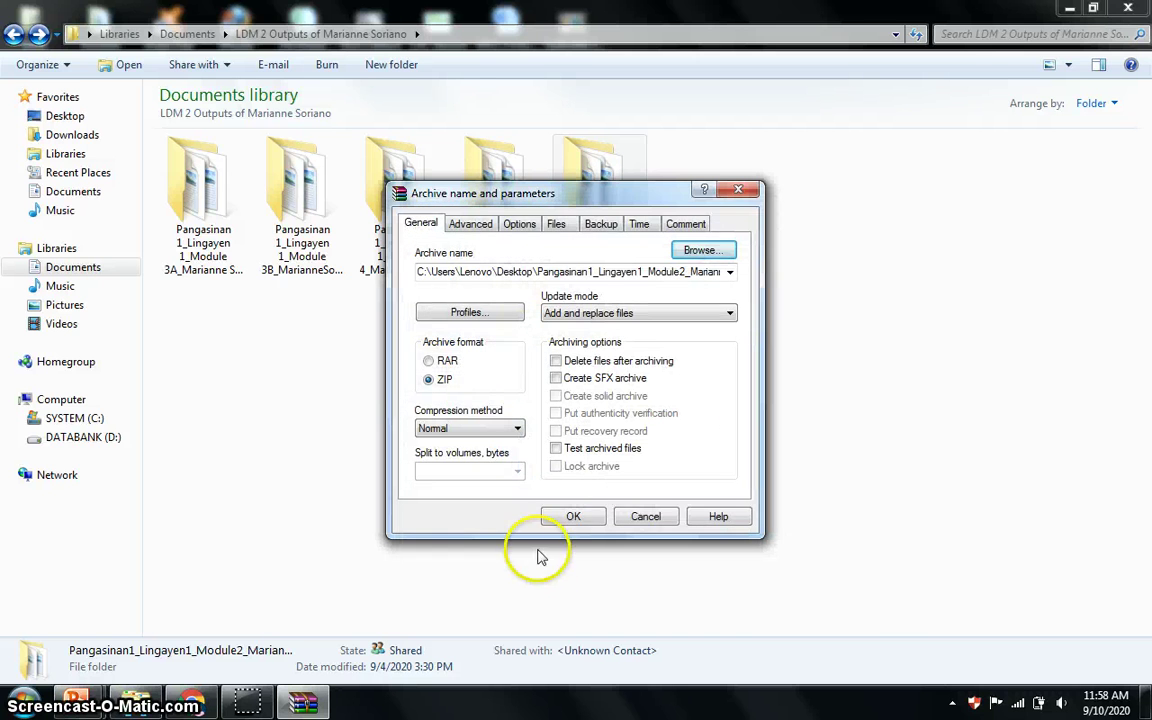
pyautogui.click(572, 516)
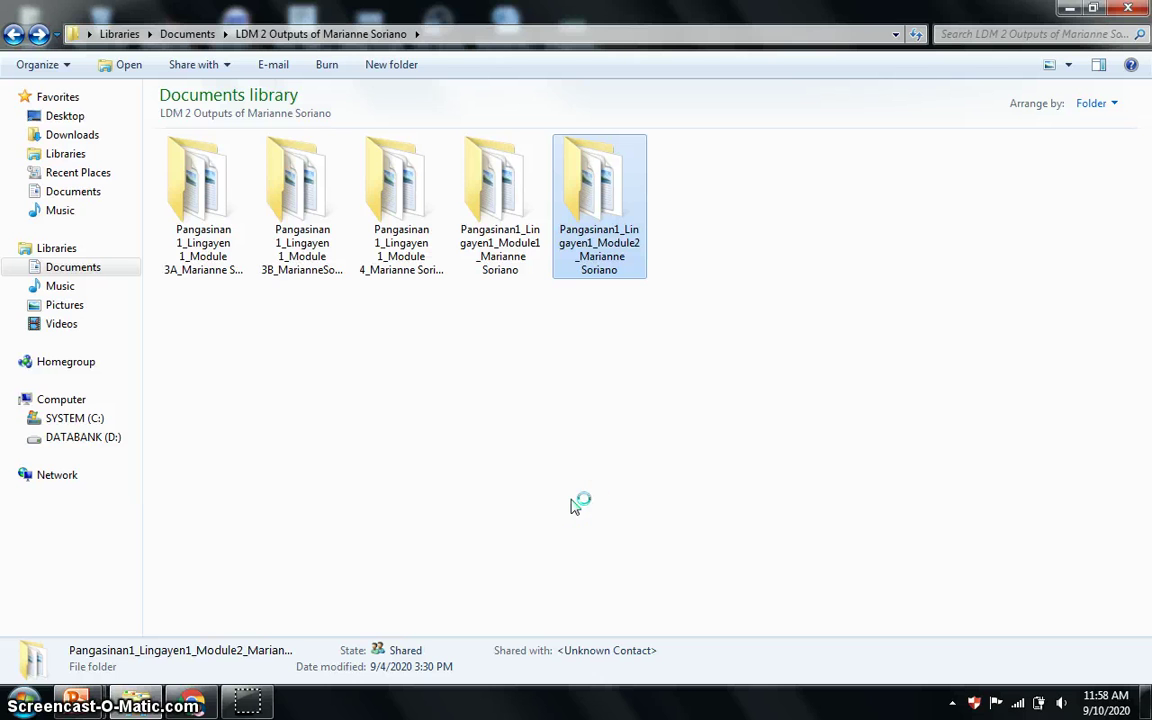
pyautogui.click(1069, 8)
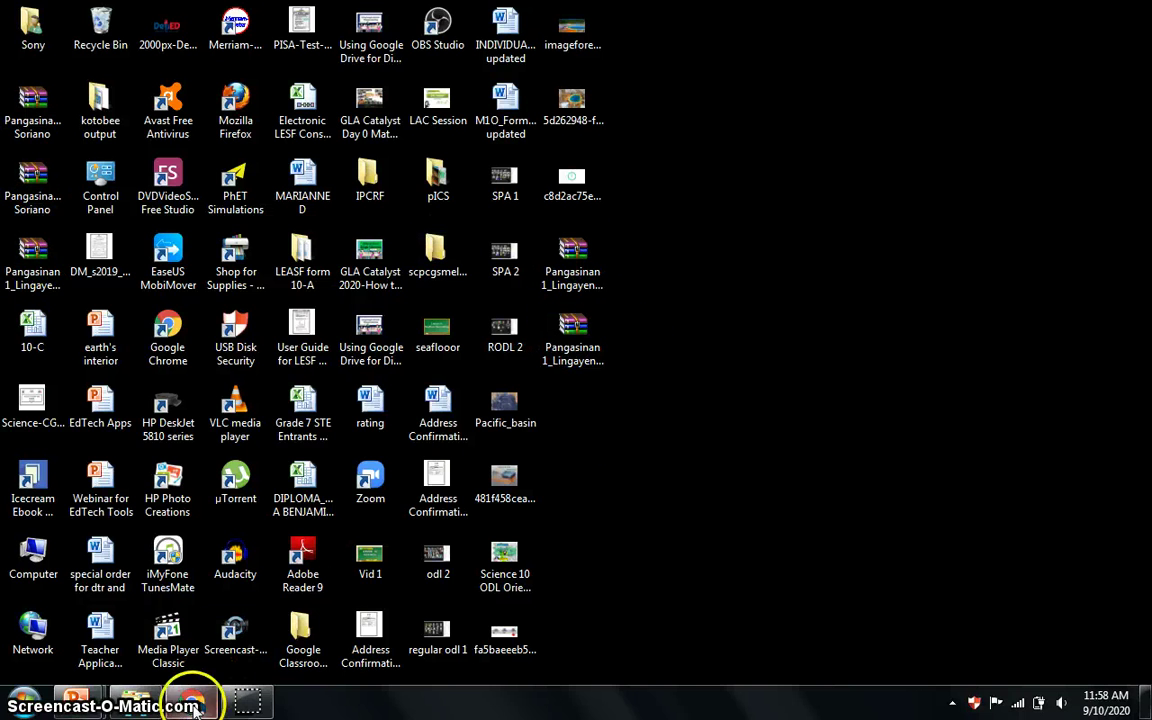
# Copy the Module 1 link tiny.cc/LDM2P1T1 from the LAC Session slide and return to Chrome.
pyautogui.moveTo(187, 707)
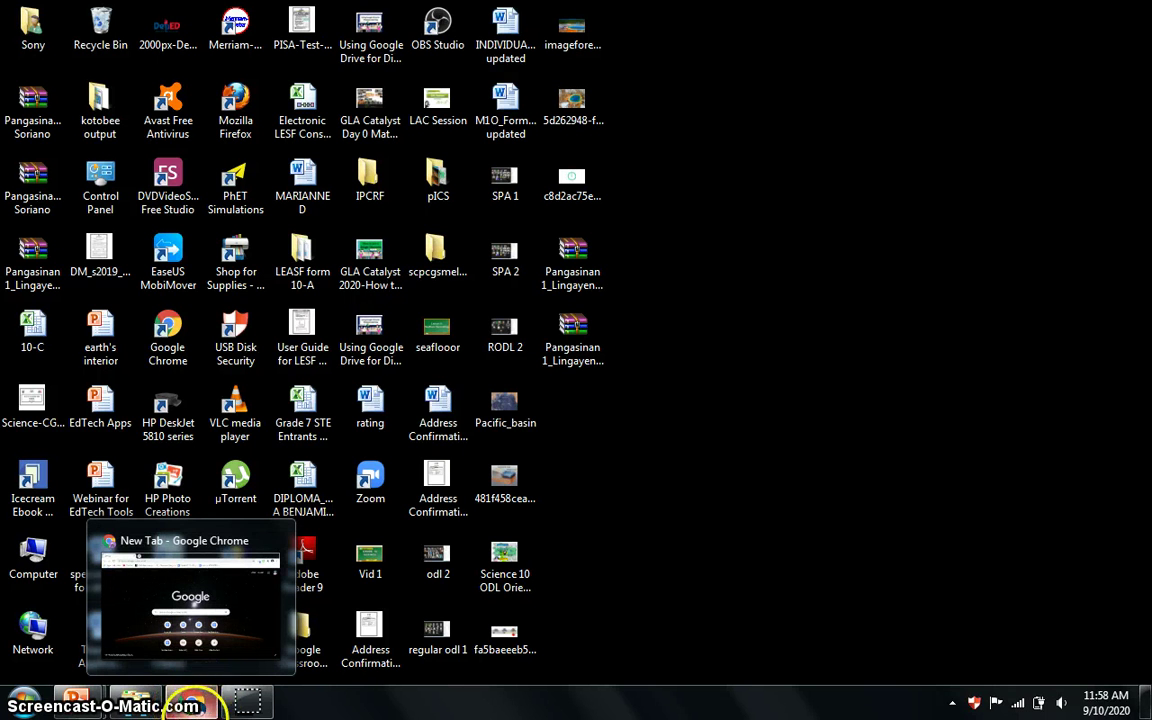
pyautogui.click(192, 707)
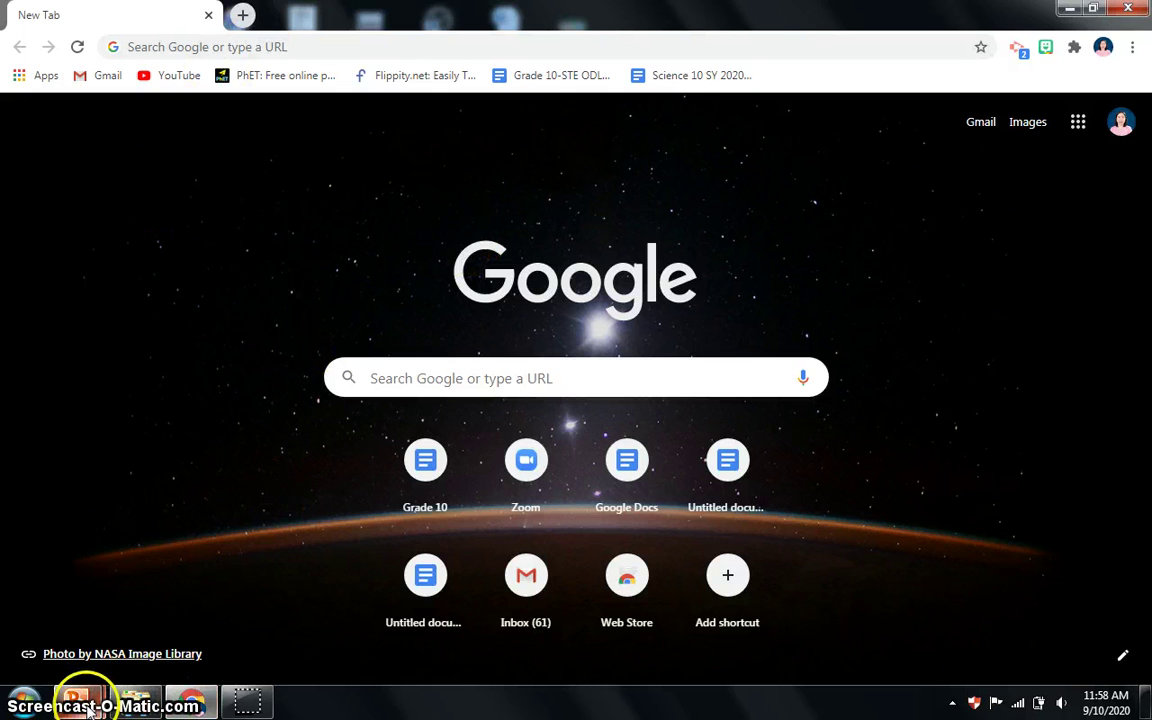
pyautogui.moveTo(77, 703)
pyautogui.click(343, 609)
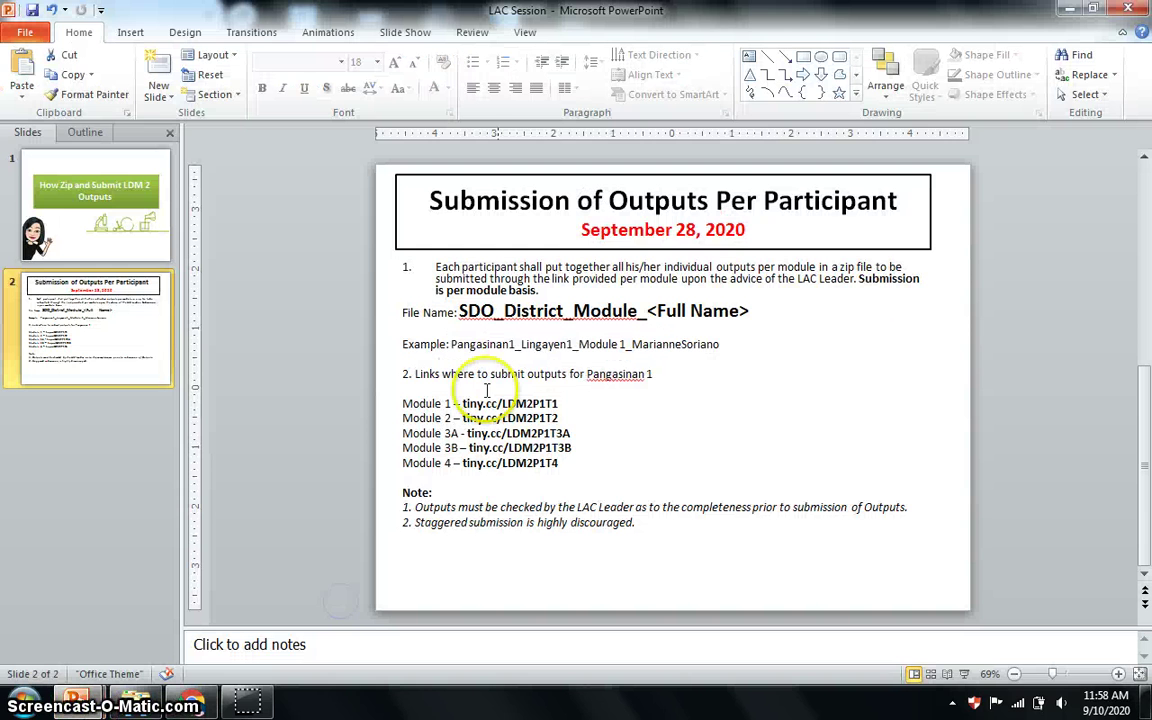
pyautogui.click(560, 403)
pyautogui.moveTo(560, 403); pyautogui.dragTo(480, 403)
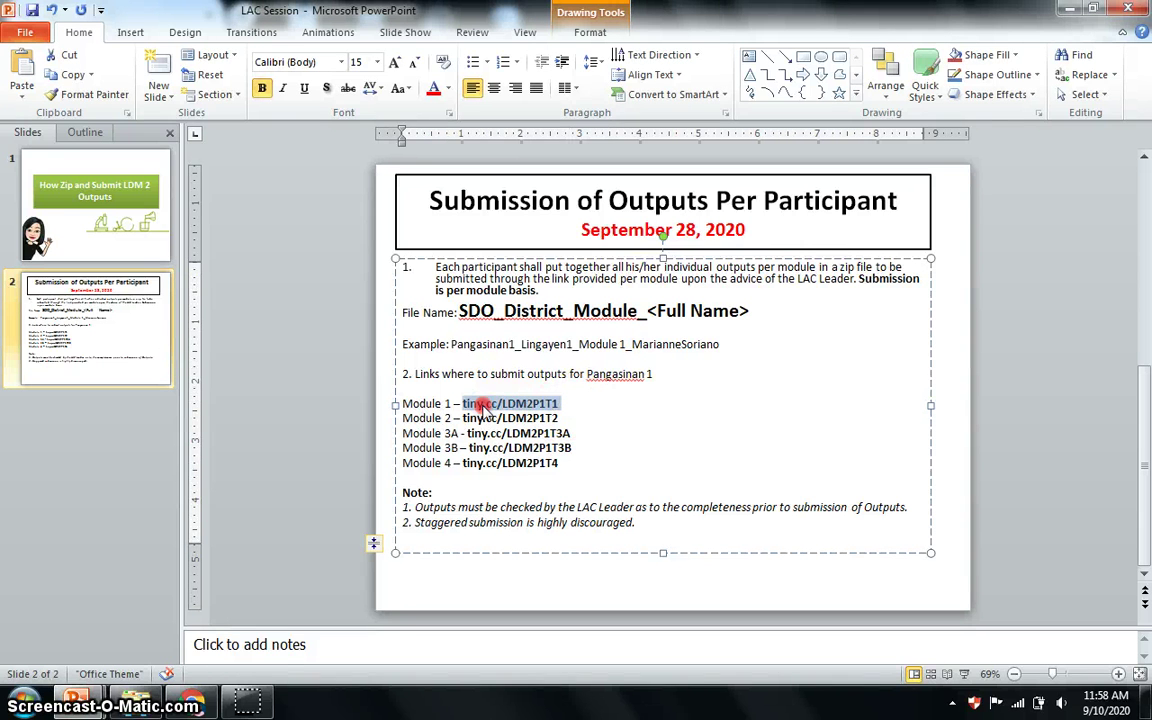
pyautogui.rightClick(482, 404)
pyautogui.click(537, 118)
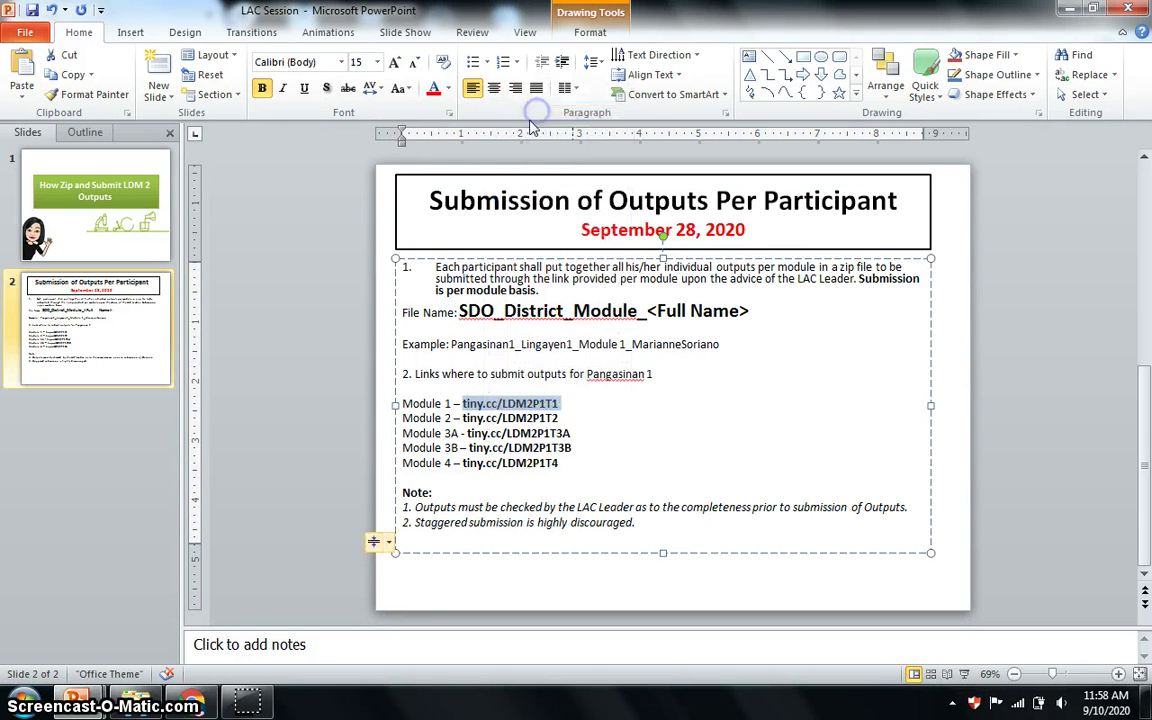
pyautogui.click(193, 705)
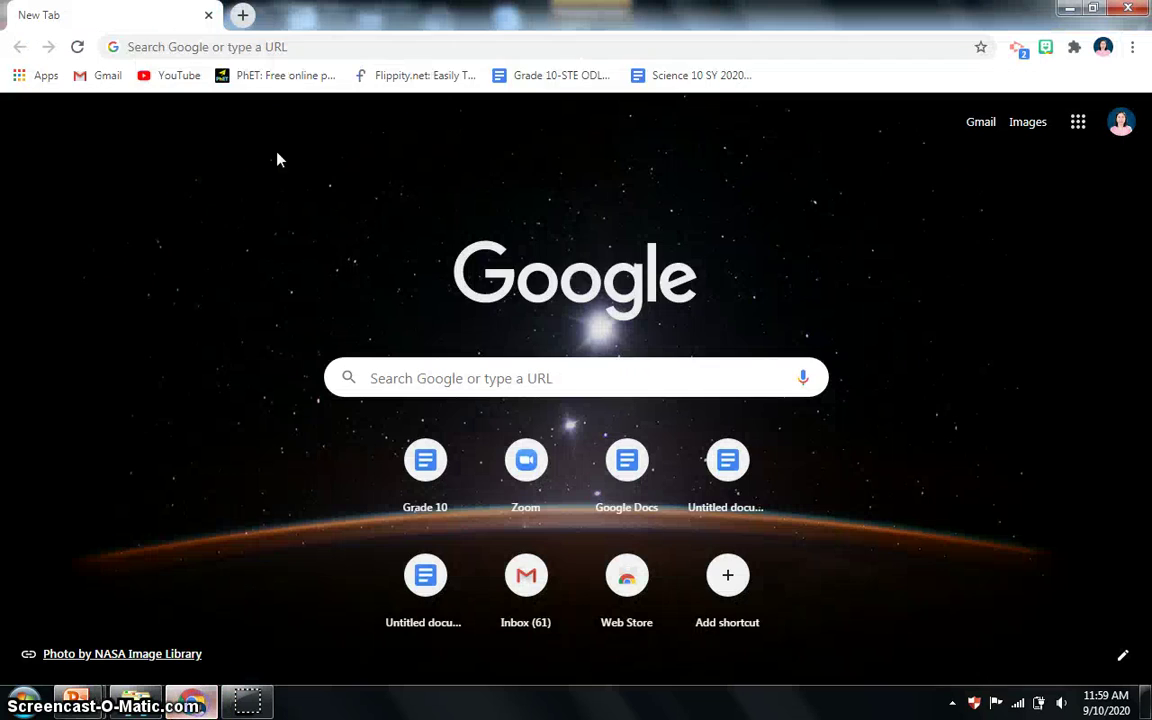
# Paste tiny.cc/LDM2P1T1 into the new tab's address bar and load the form.
pyautogui.click(258, 44)
pyautogui.hotkey('ctrl', 'v')
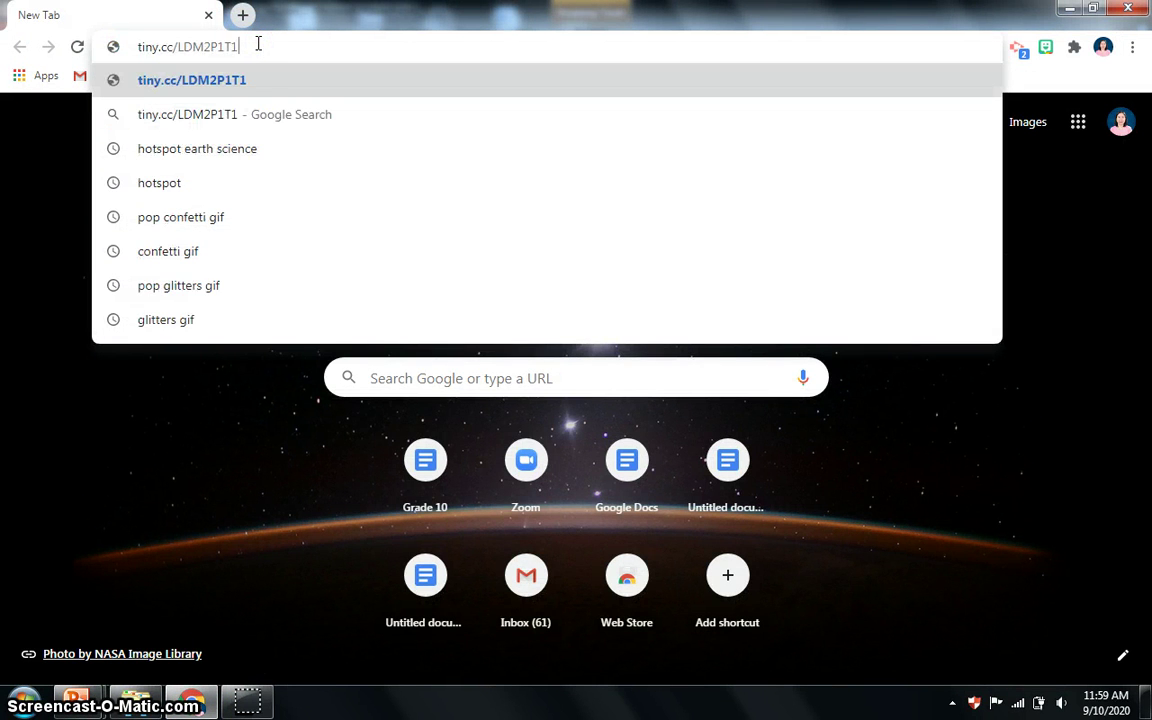
pyautogui.click(258, 82)
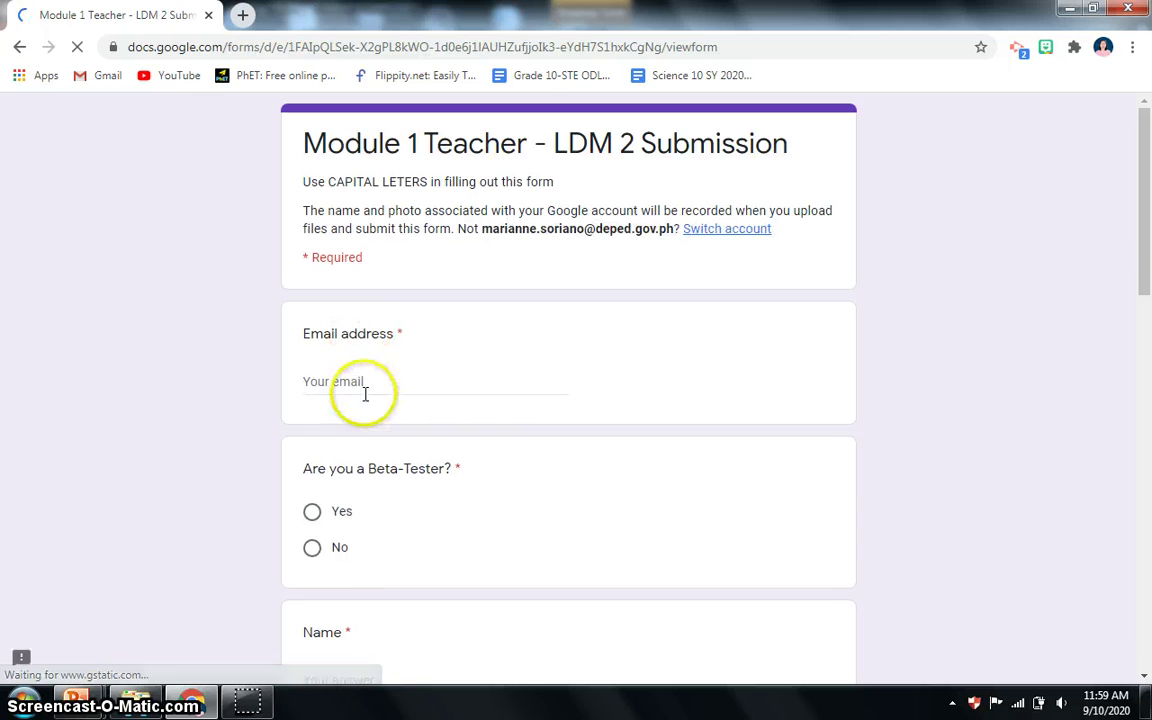
# Enter the participant's email address and answer No to the Beta-Tester question.
pyautogui.click(355, 378)
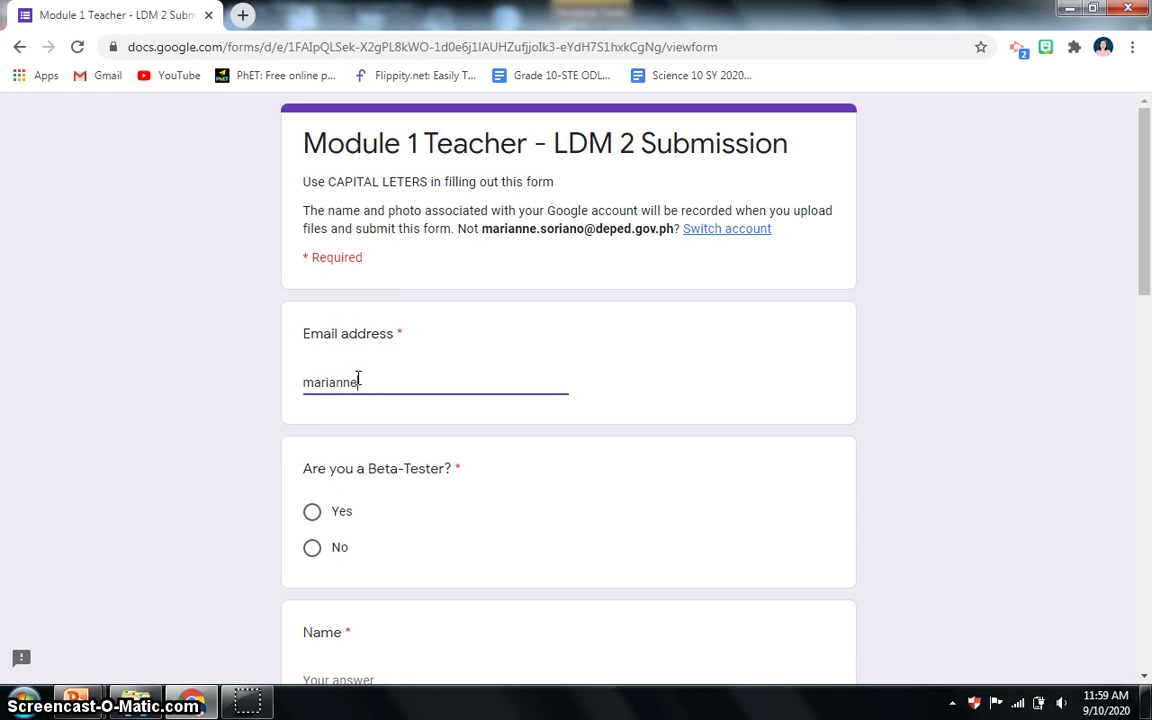
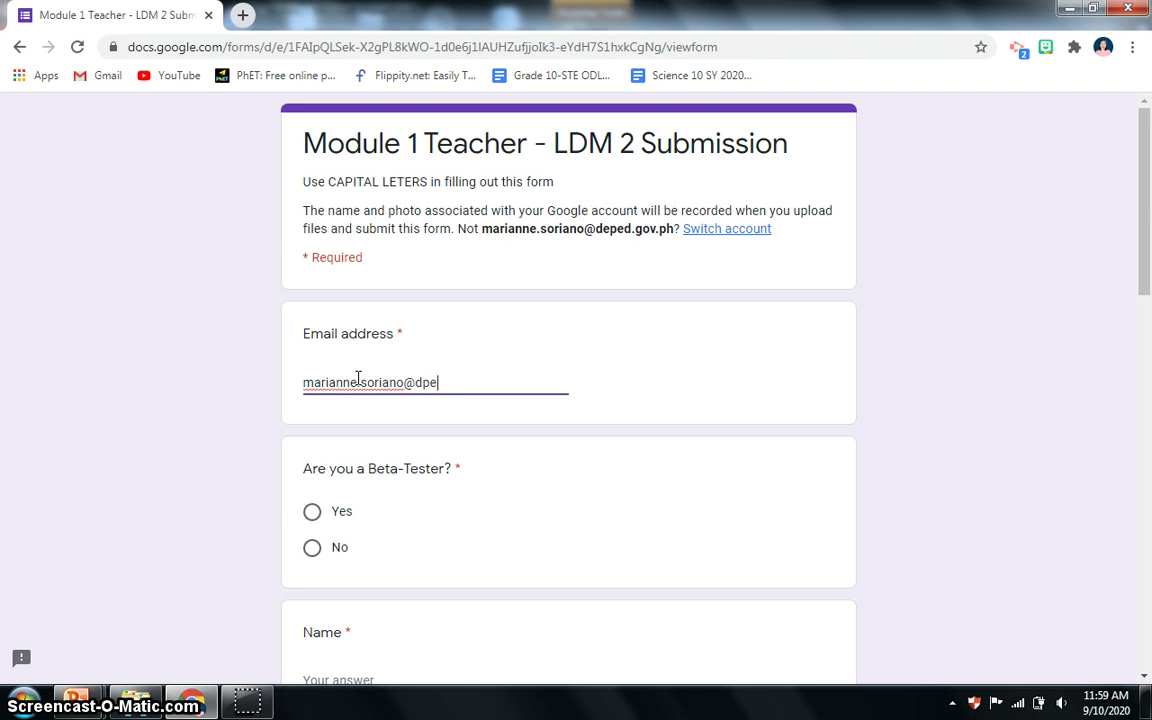
pyautogui.scroll(-2, 372, 462)
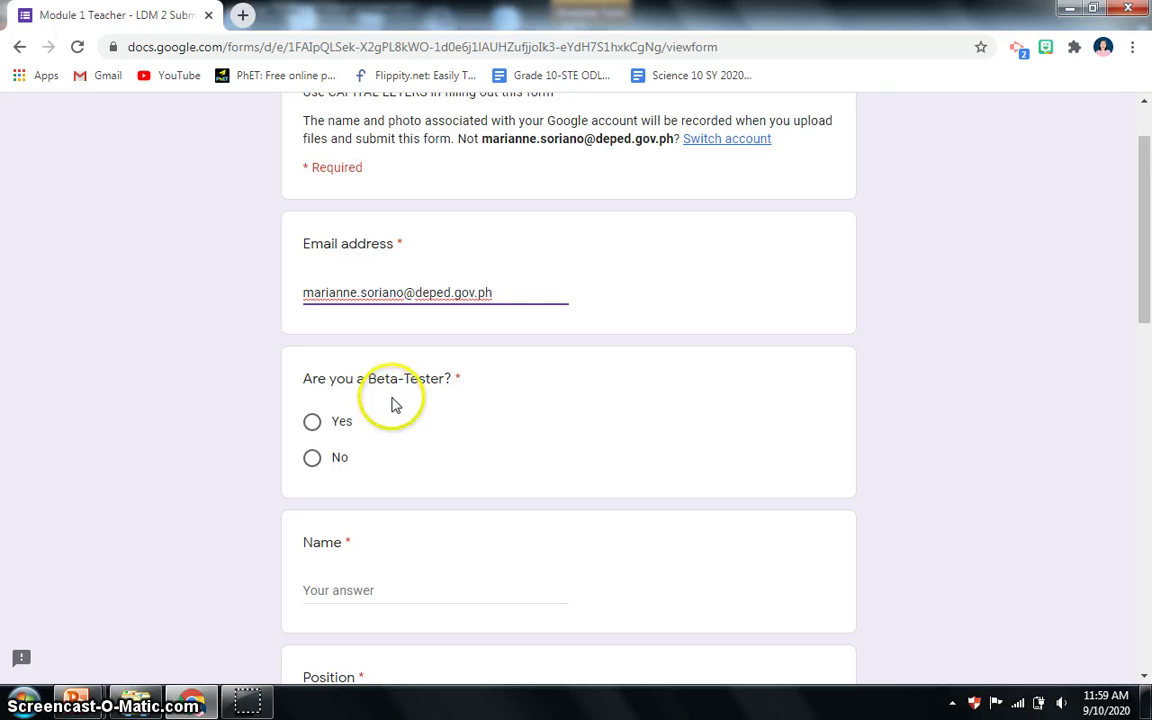
pyautogui.click(393, 408)
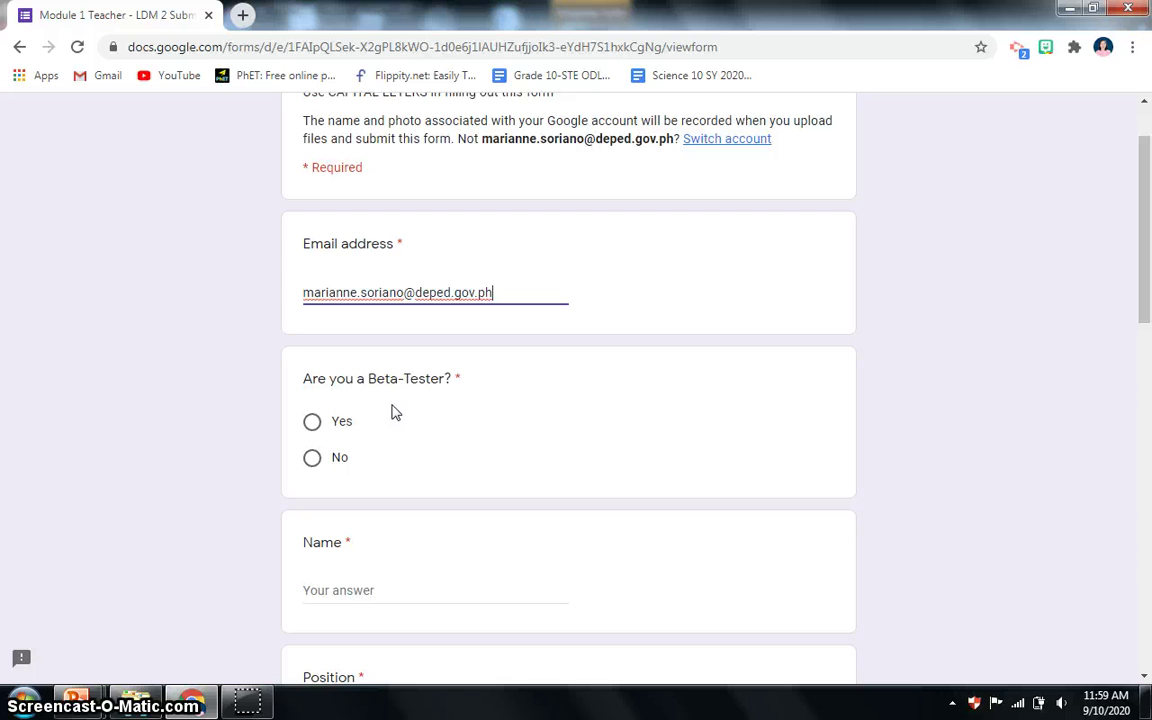
pyautogui.click(313, 461)
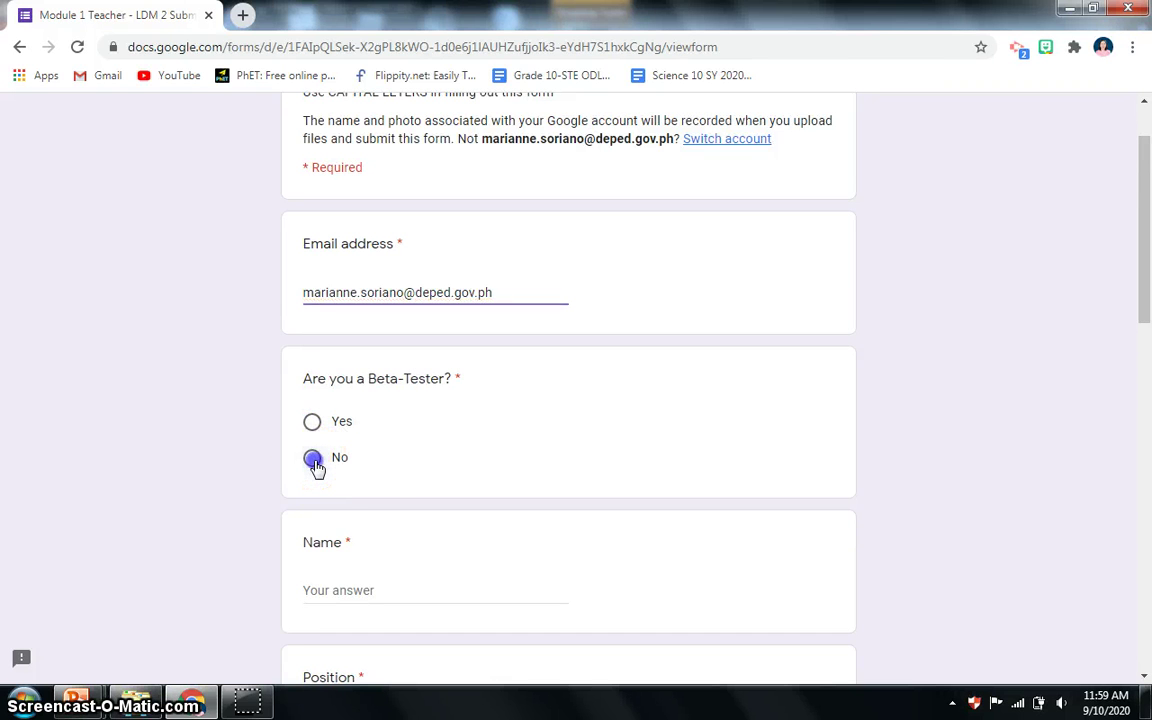
pyautogui.scroll(-1, 375, 489)
# Enter the participant's name and the position Master Teacher II.
pyautogui.click(360, 502)
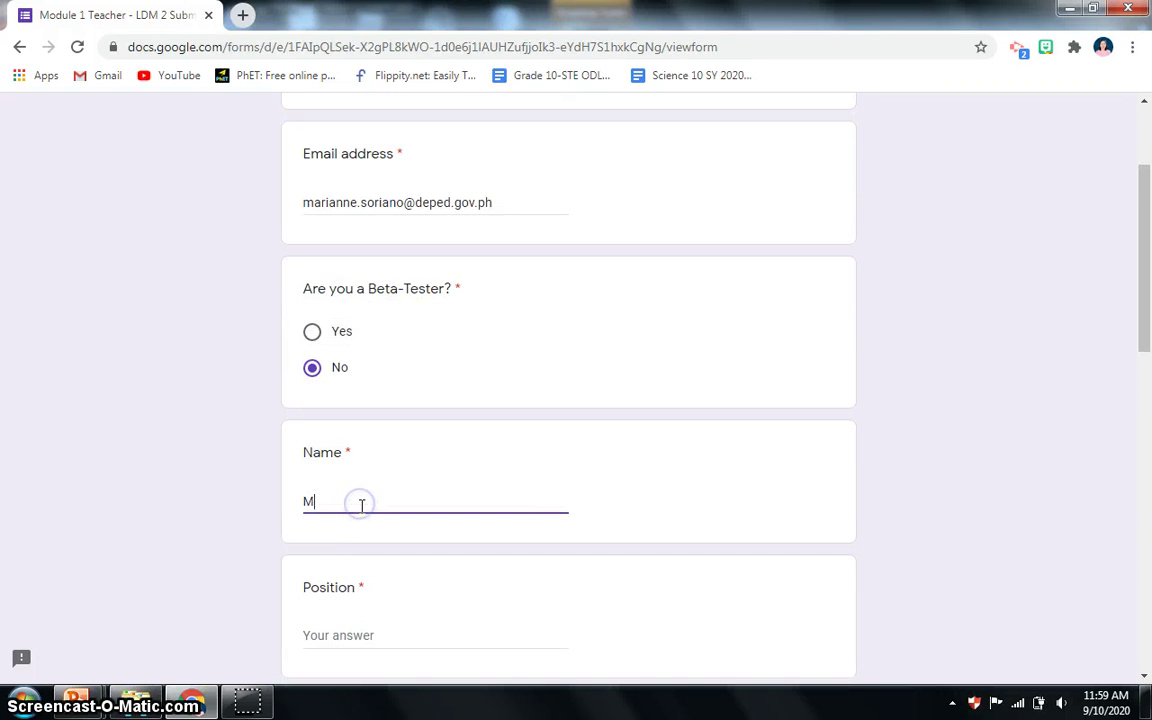
pyautogui.write('Marianen S')
pyautogui.press('BackSpace')
pyautogui.press('BackSpace')
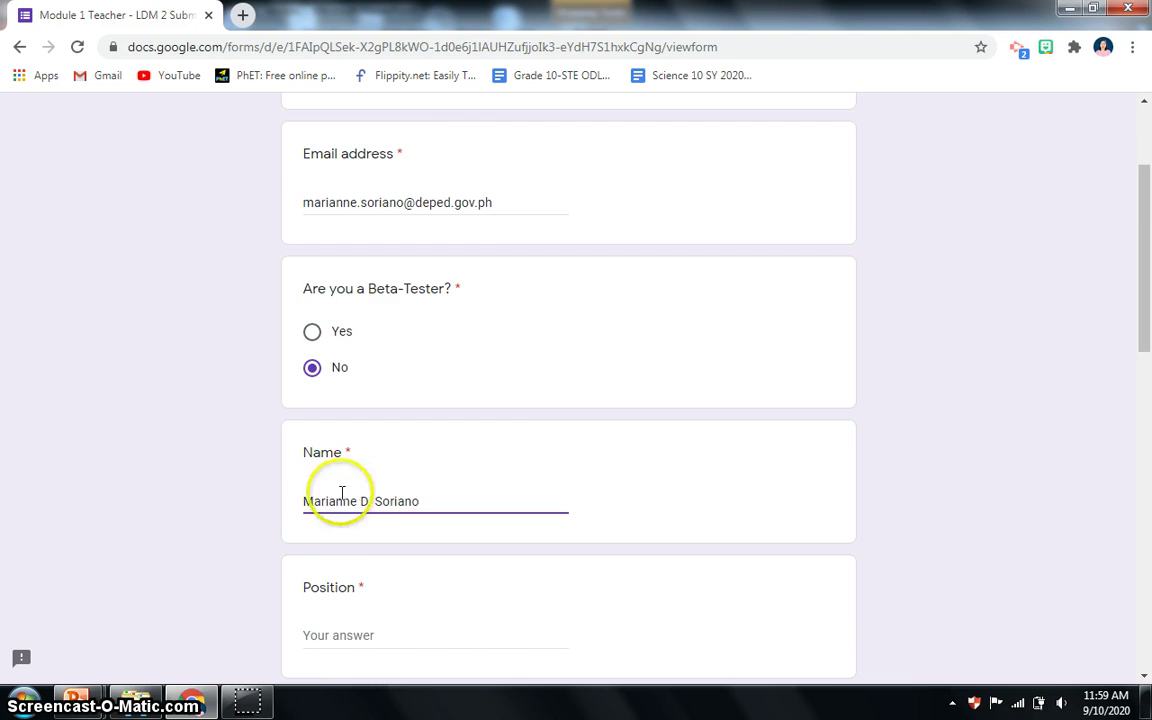
pyautogui.scroll(-2, 340, 495)
pyautogui.click(384, 455)
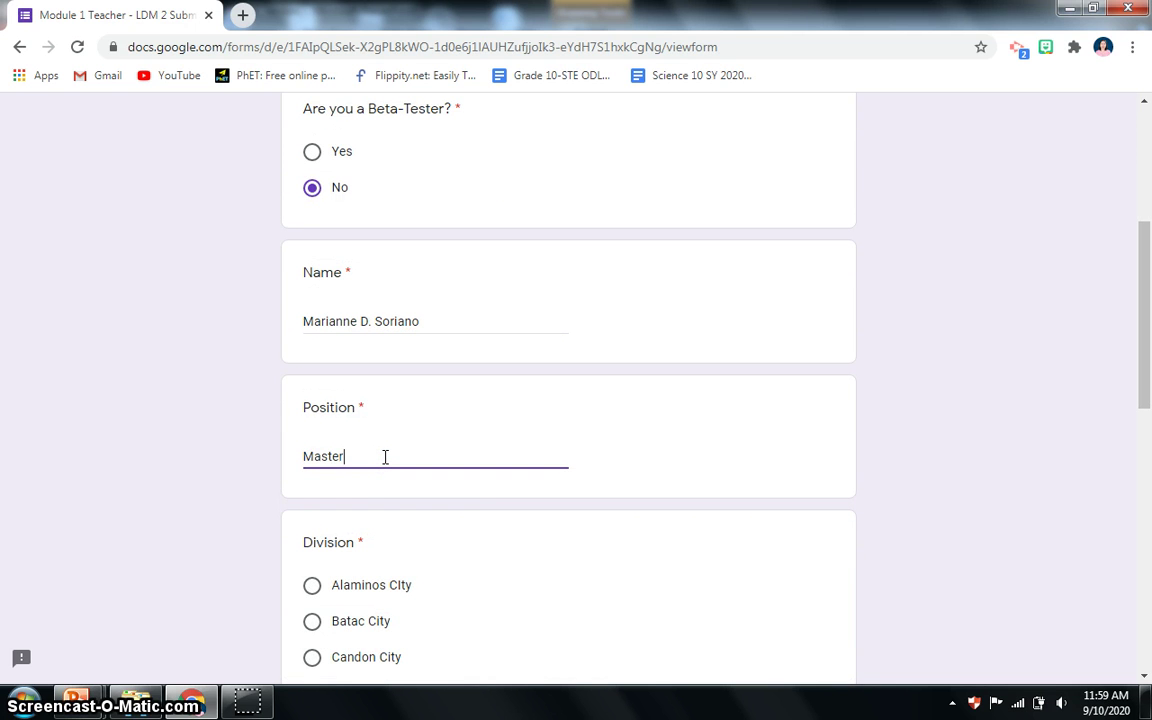
pyautogui.write('Master Teahcer II')
# Select Pangasinan I as the division and scroll down to Module Submission.
pyautogui.scroll(-3, 352, 470)
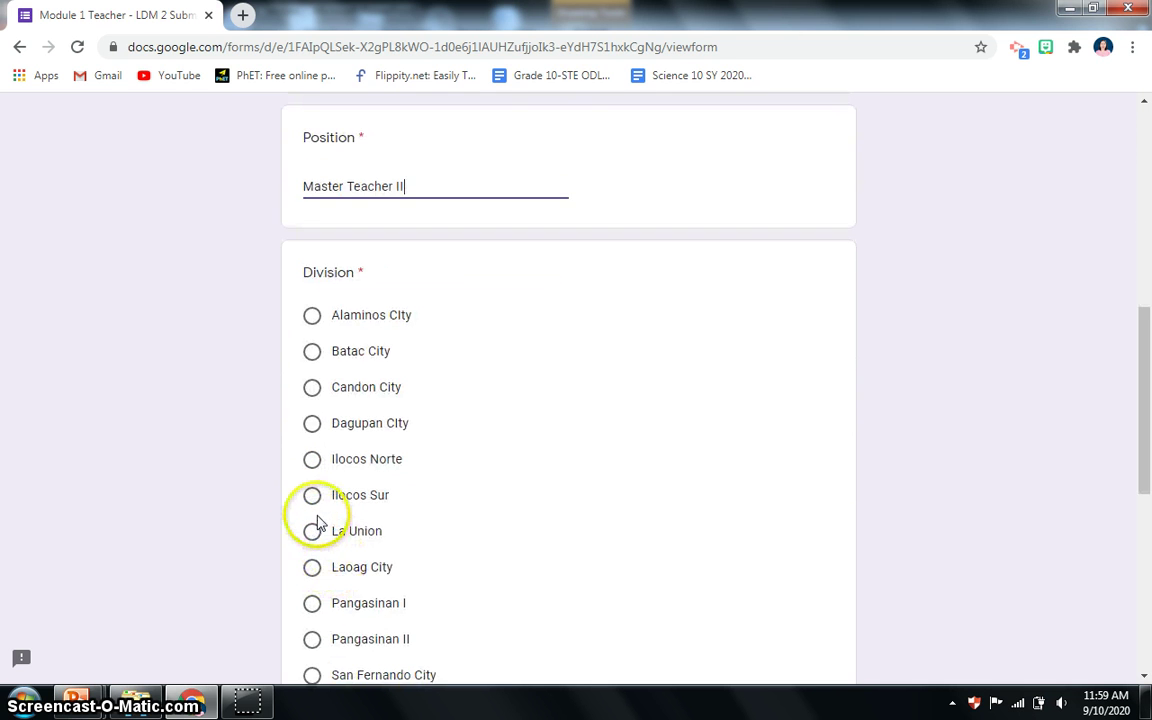
pyautogui.scroll(-2, 309, 514)
pyautogui.click(313, 425)
pyautogui.scroll(4, 471, 447)
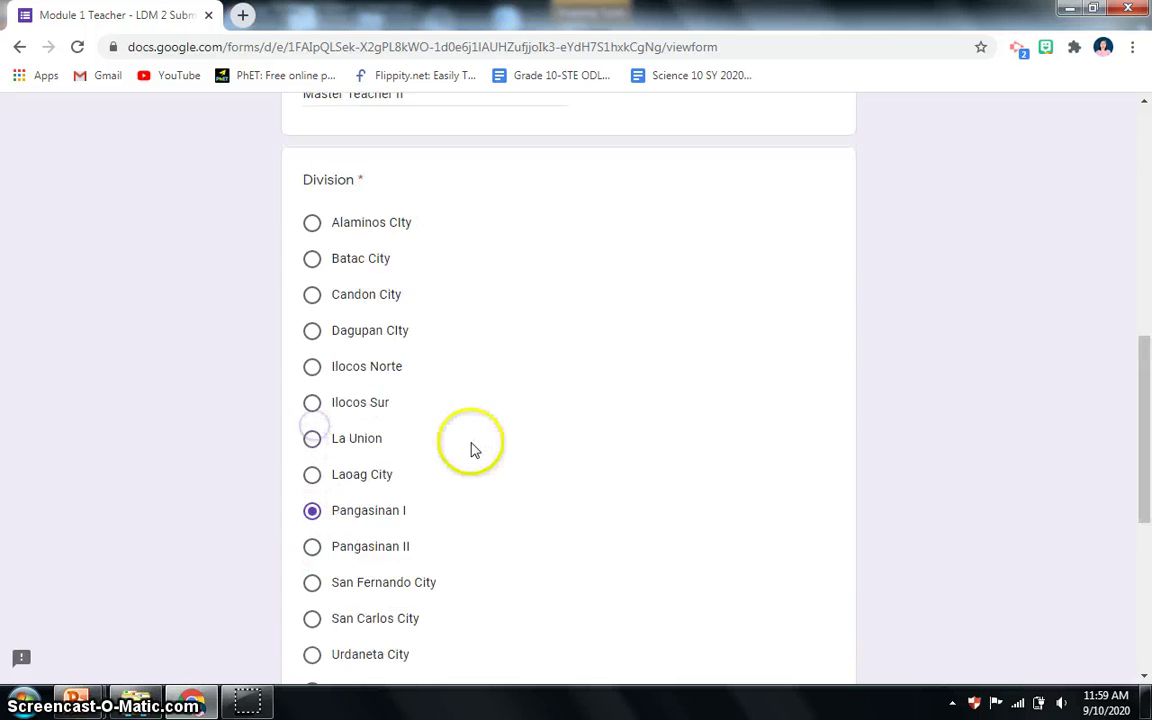
pyautogui.scroll(-5, 471, 447)
pyautogui.scroll(3, 472, 450)
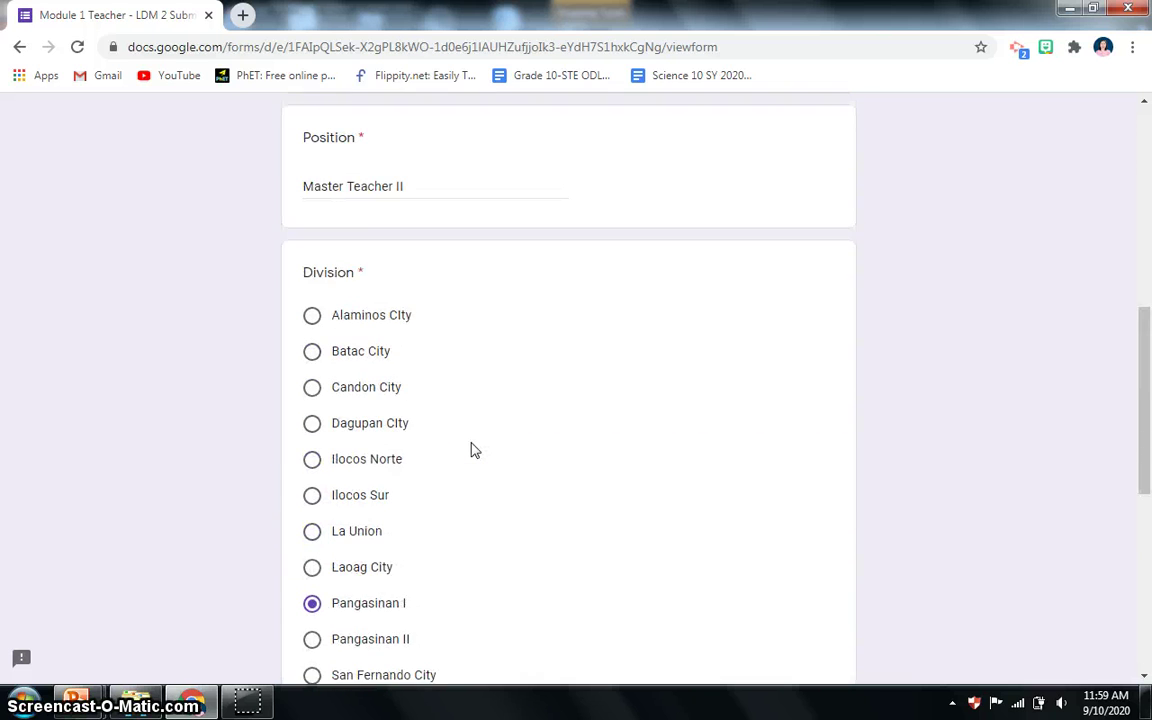
pyautogui.scroll(-5, 470, 450)
pyautogui.click(376, 464)
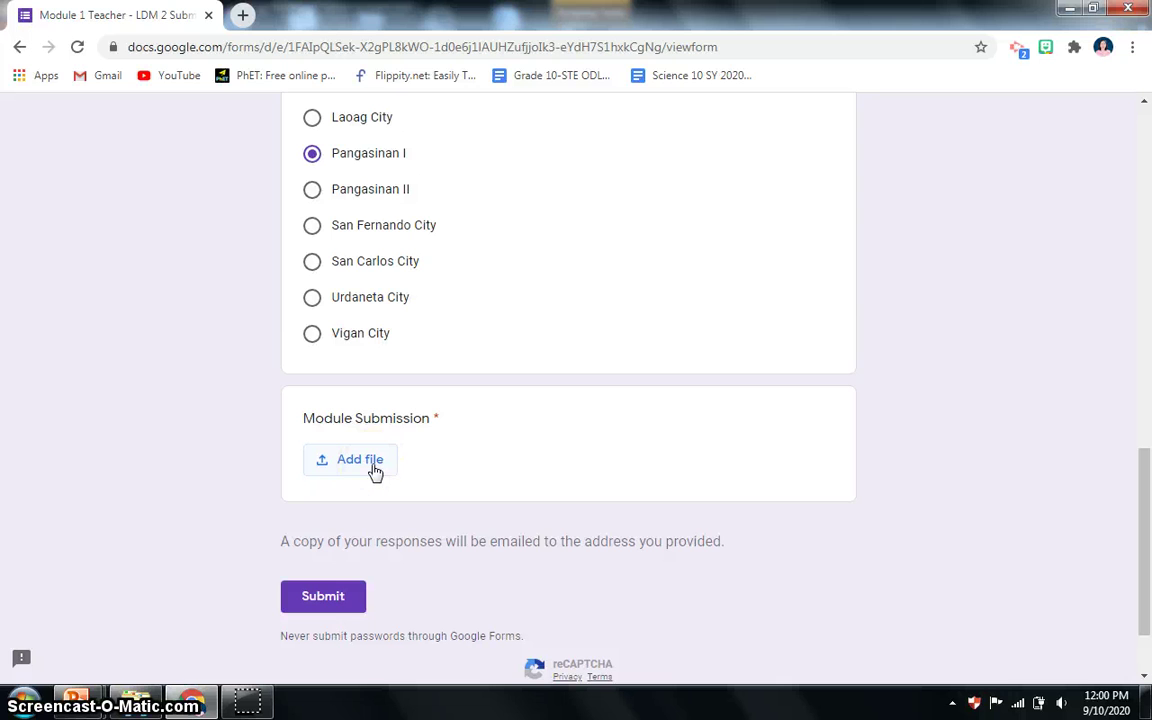
# Open the file picker on the Desktop and switch it to Details view.
pyautogui.click(375, 467)
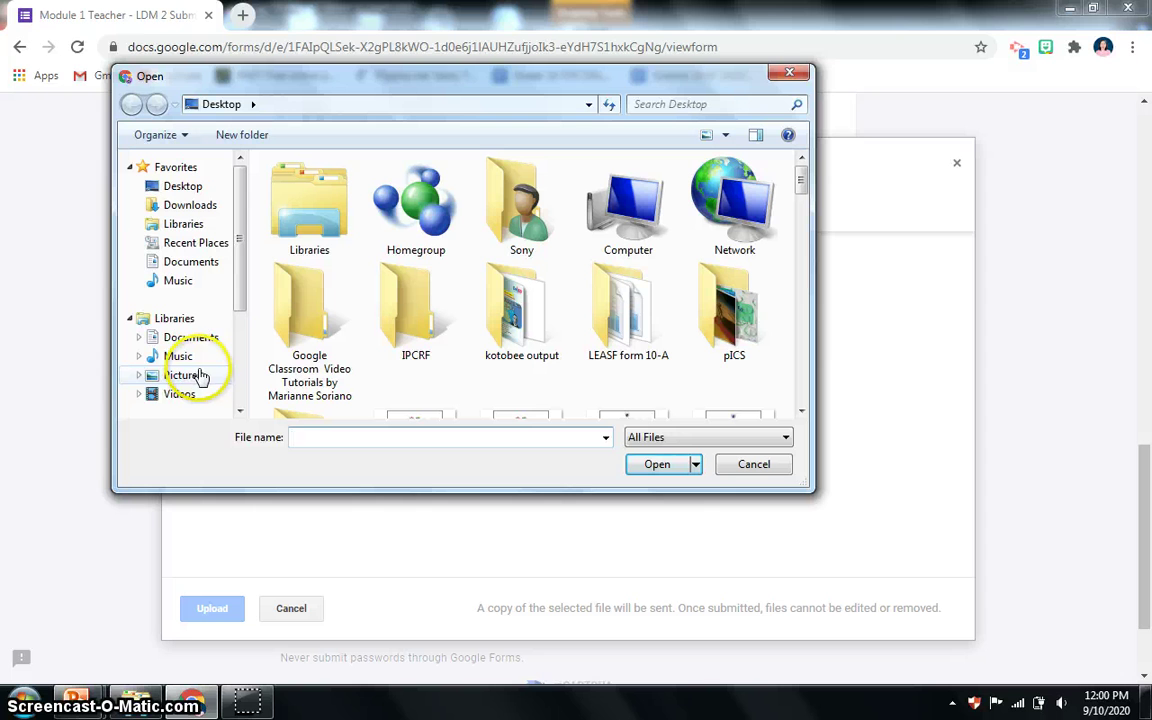
pyautogui.click(184, 190)
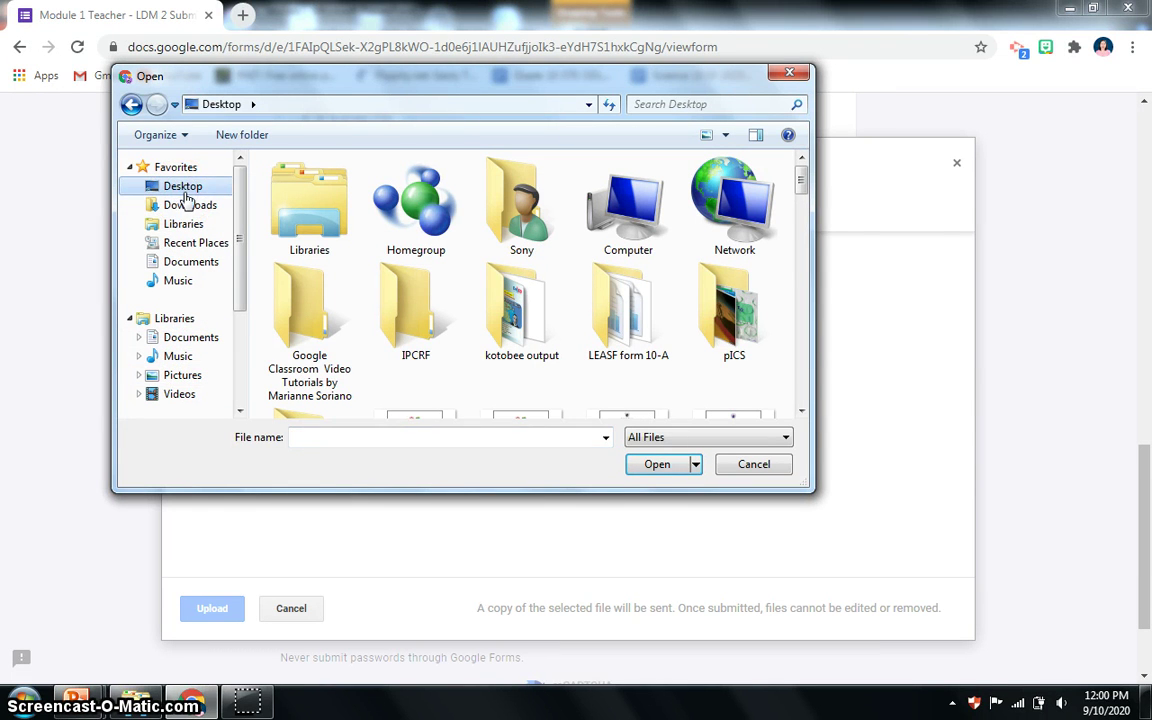
pyautogui.moveTo(801, 178); pyautogui.dragTo(800, 303)
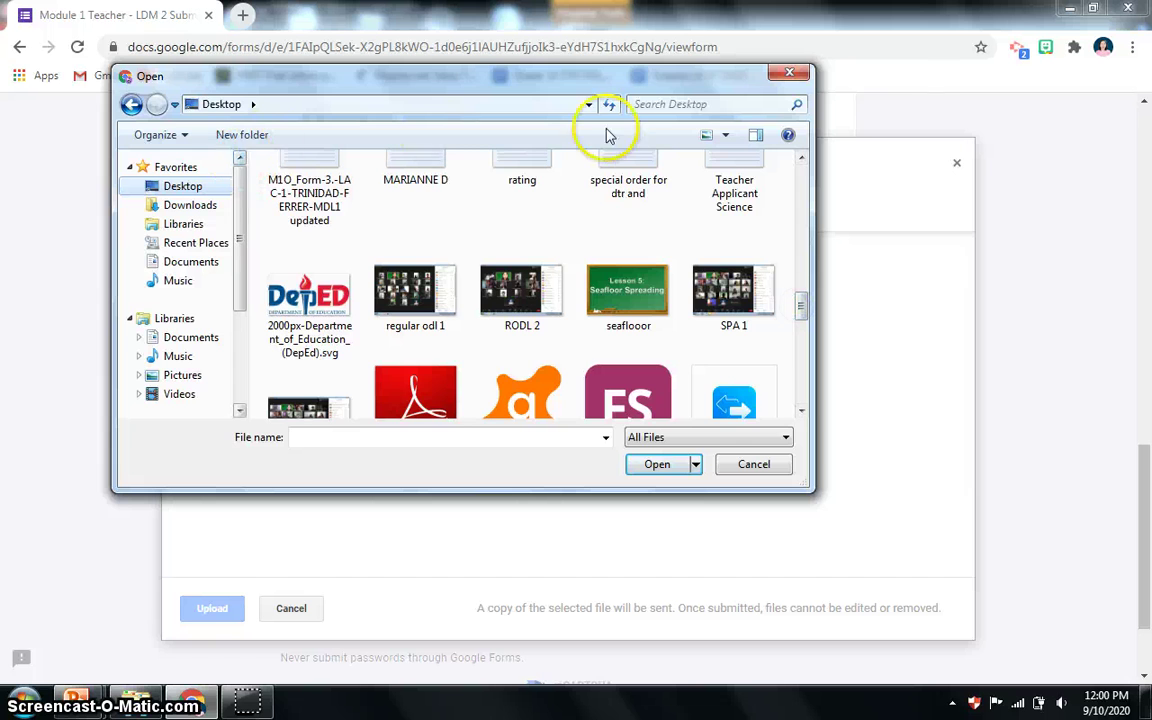
pyautogui.click(725, 135)
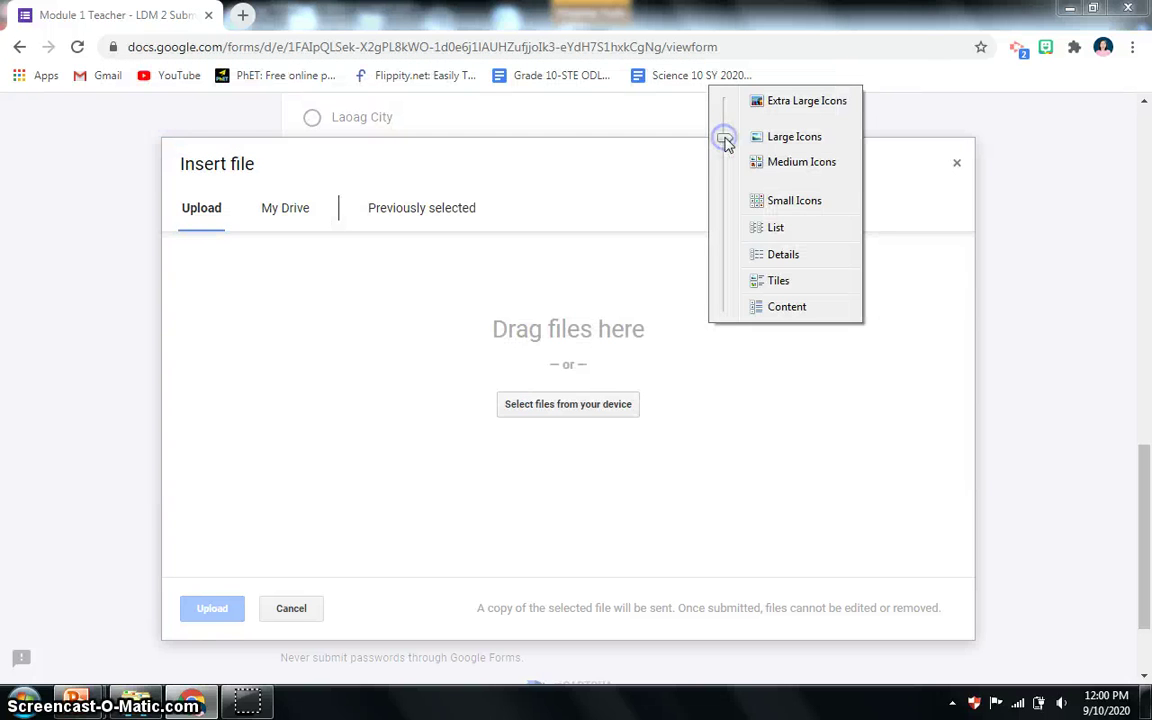
pyautogui.click(770, 228)
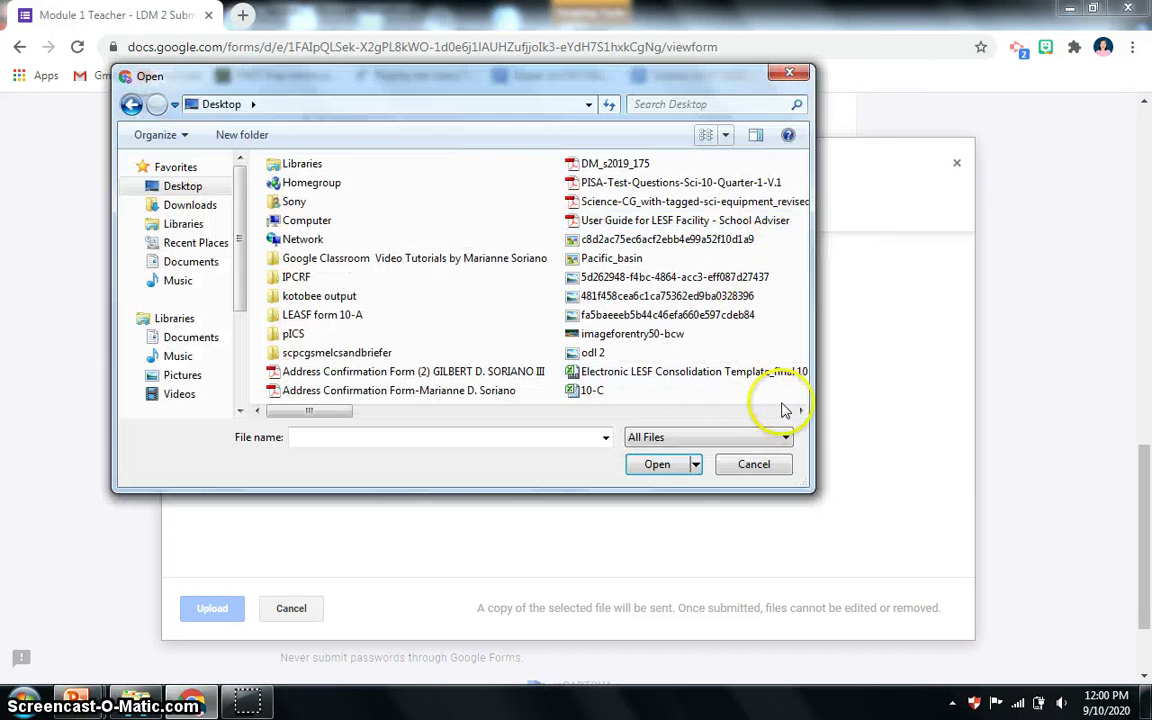
pyautogui.click(726, 135)
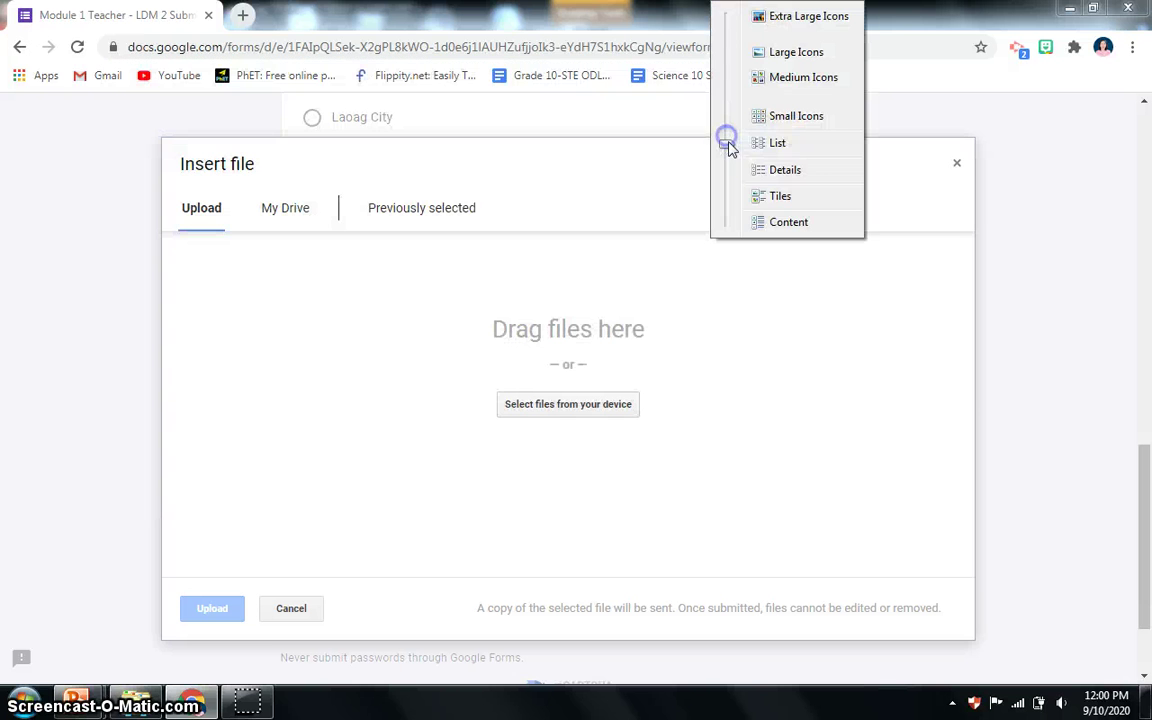
pyautogui.click(772, 170)
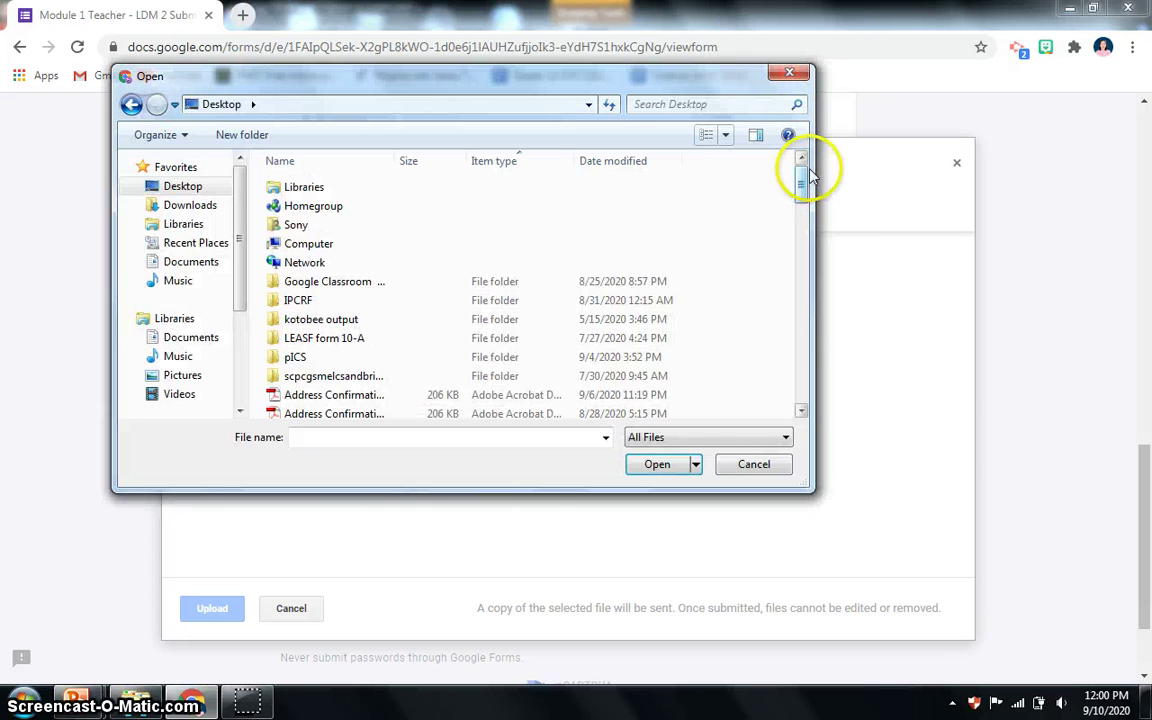
pyautogui.moveTo(800, 182); pyautogui.dragTo(792, 402)
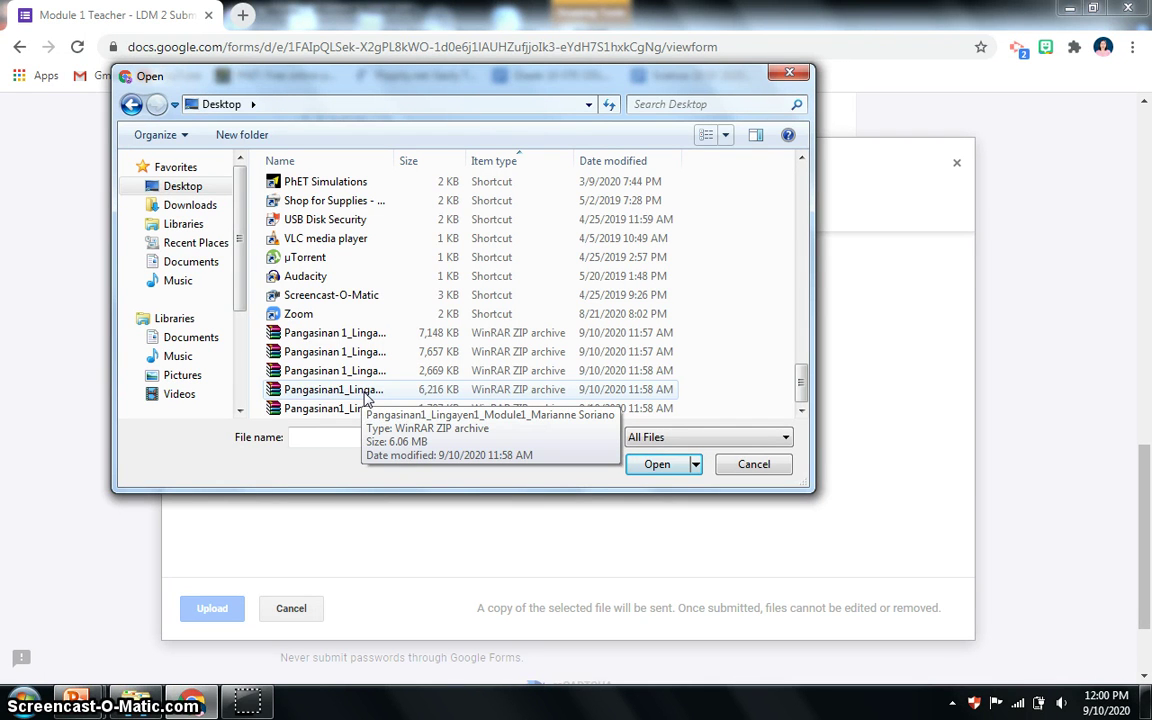
# Attach the Module 1 ZIP archive and upload it.
pyautogui.click(367, 398)
pyautogui.click(668, 468)
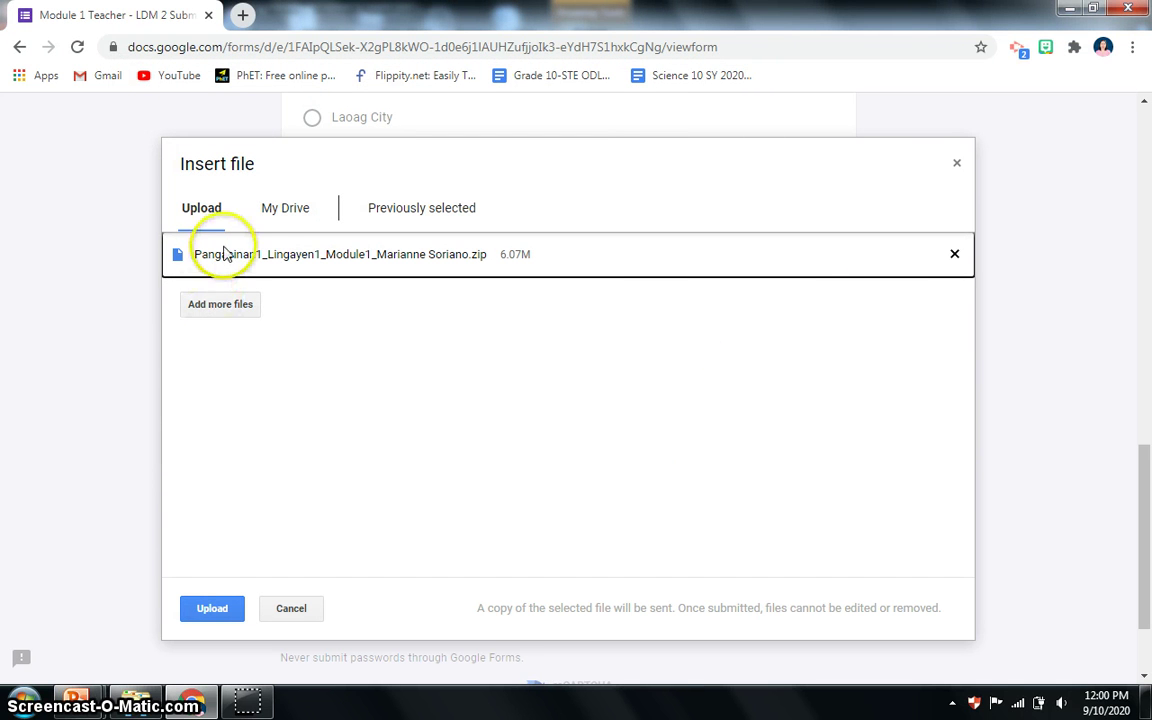
pyautogui.click(219, 610)
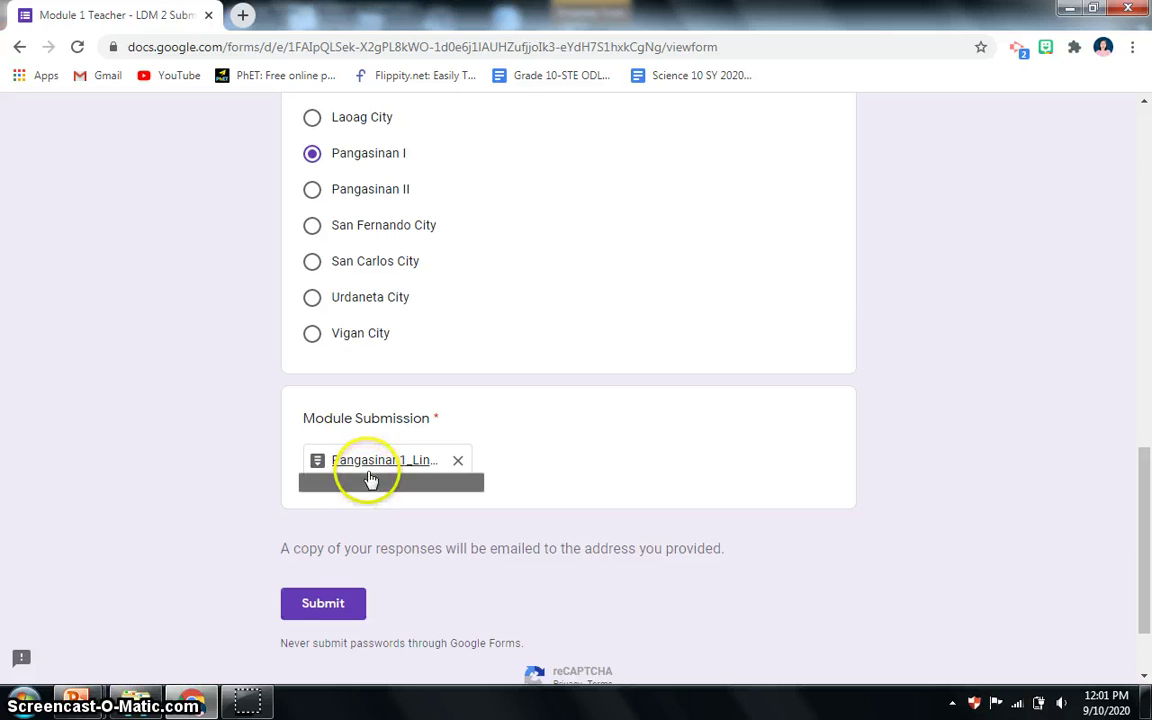
# Submit the completed Module 1 Teacher - LDM 2 Submission form.
pyautogui.click(325, 609)
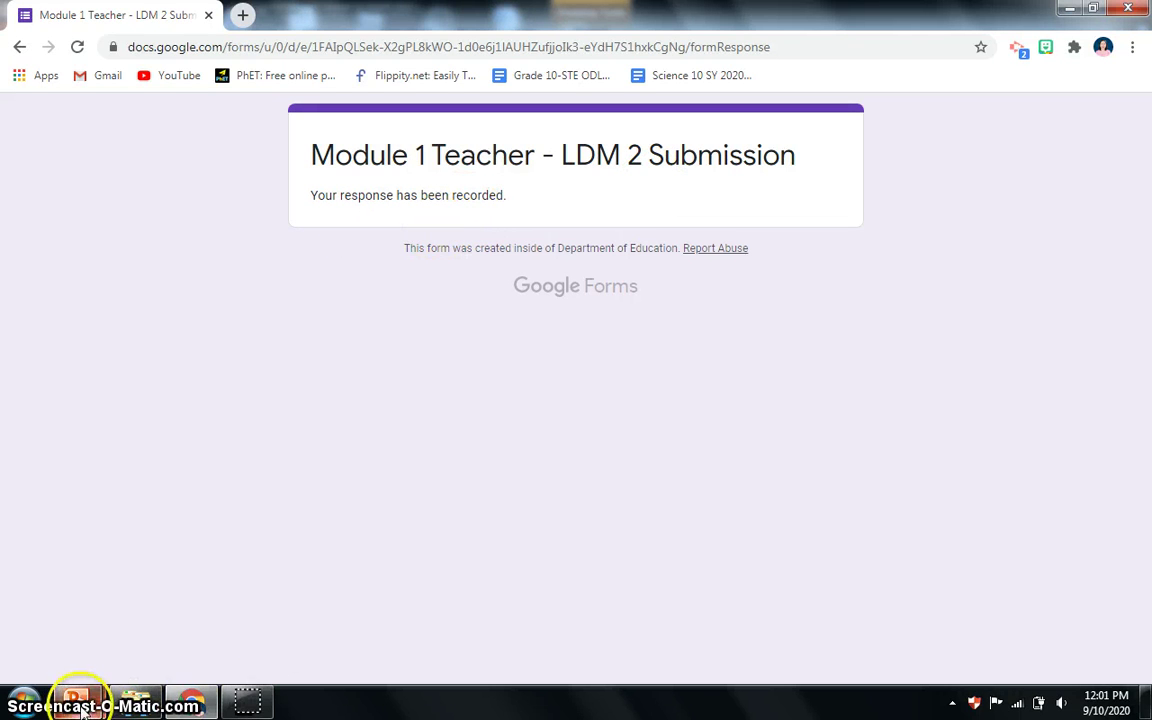
# Copy the Module 2 link tiny.cc/LDM2P1T2 from the LAC Session slide.
pyautogui.moveTo(80, 705)
pyautogui.click(298, 620)
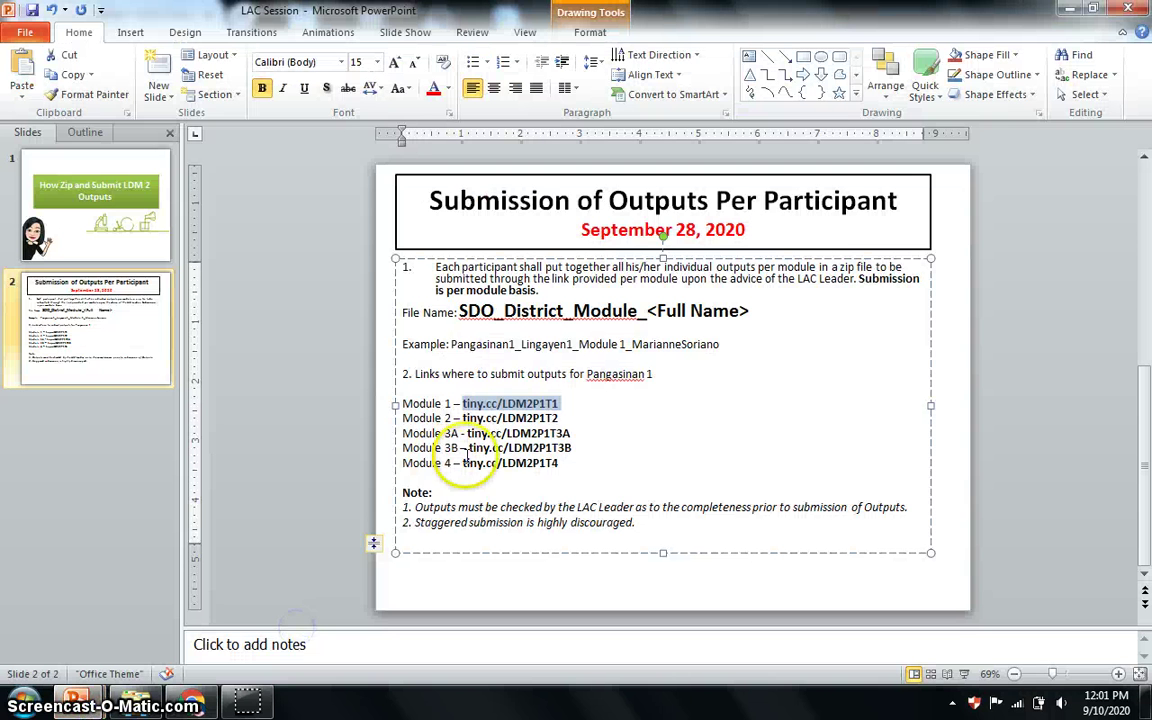
pyautogui.click(561, 419)
pyautogui.moveTo(560, 419); pyautogui.dragTo(481, 418)
pyautogui.hotkey('ctrl', 'c')
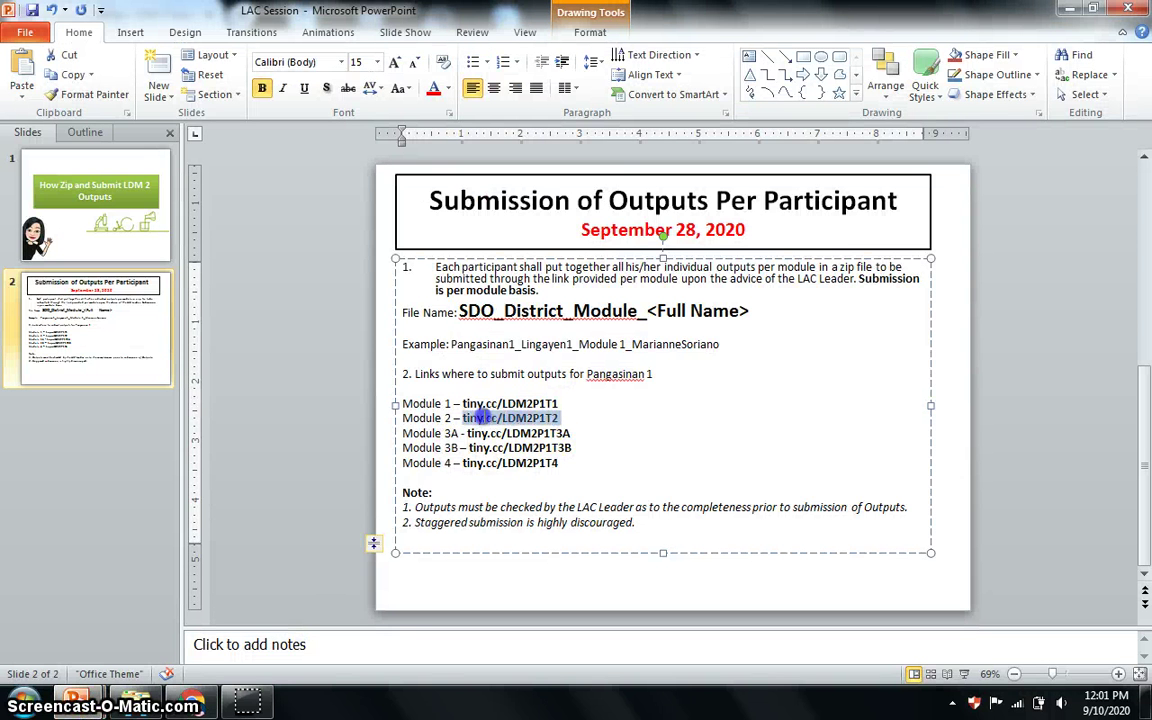
pyautogui.rightClick(481, 420)
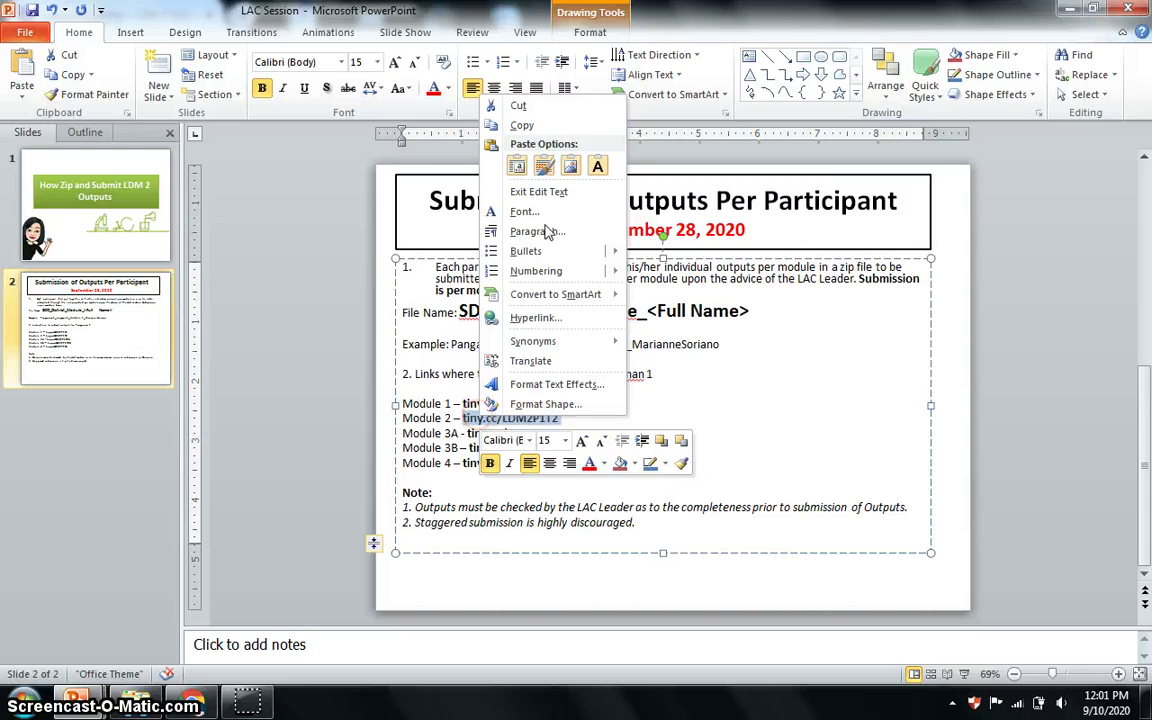
pyautogui.click(524, 128)
# Paste the Module 2 link into Chrome's address bar and load the form.
pyautogui.click(192, 702)
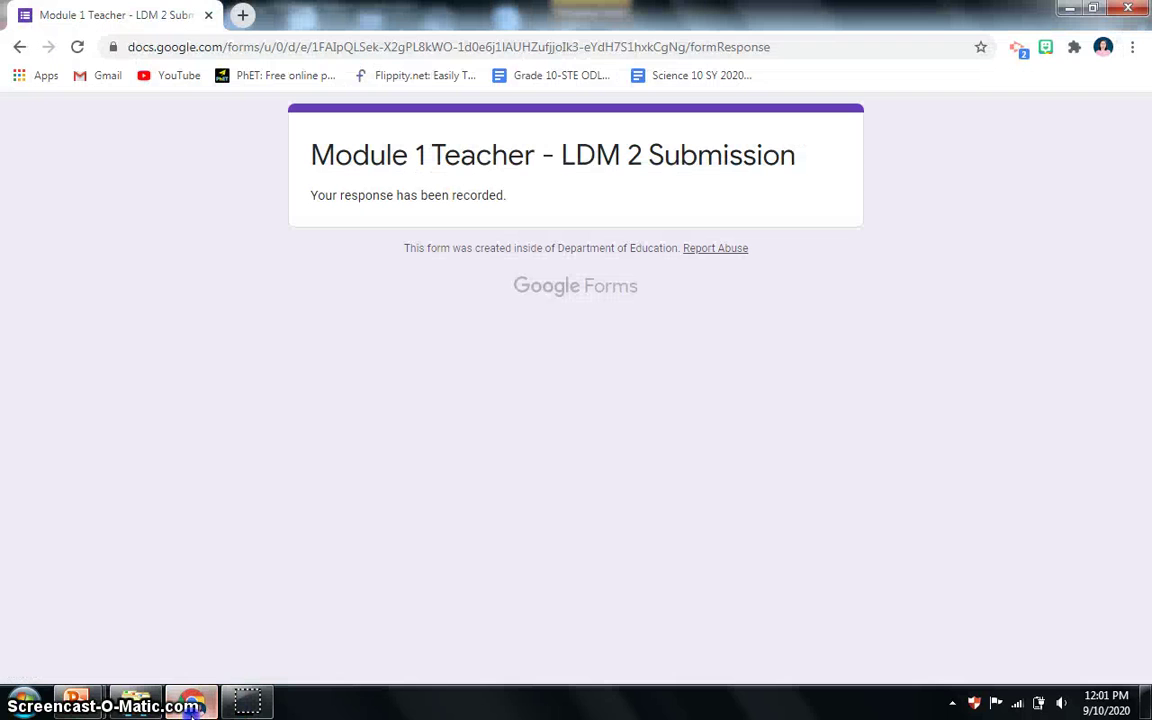
pyautogui.click(229, 43)
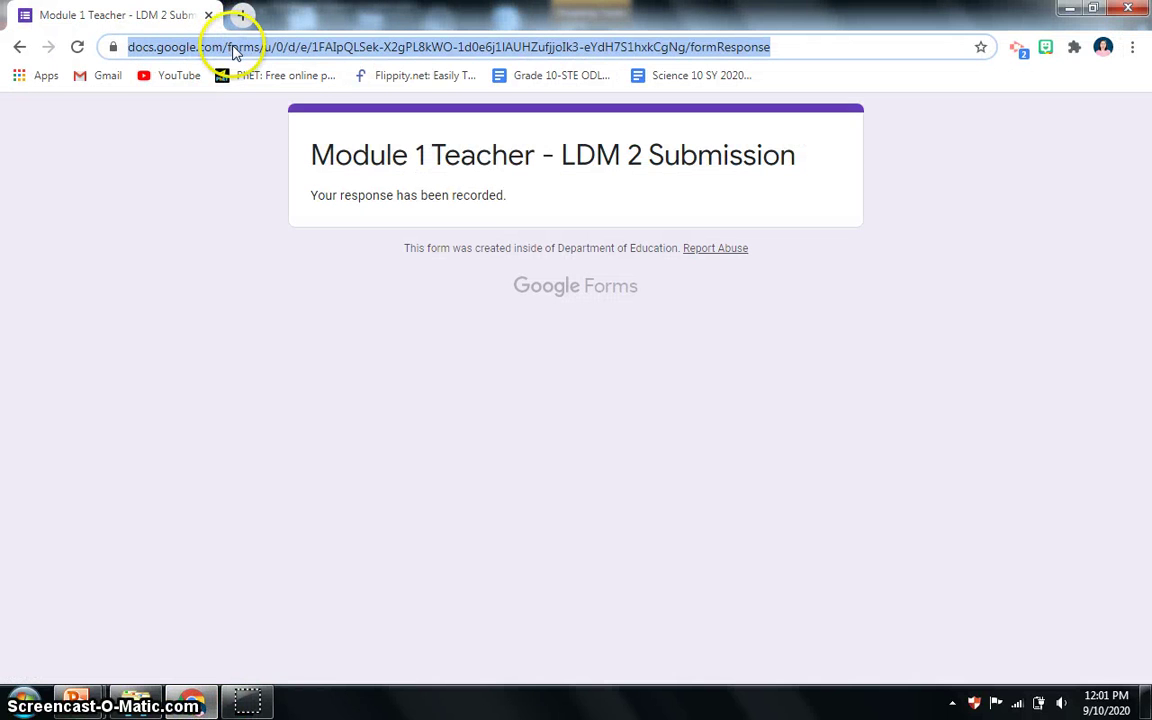
pyautogui.hotkey('ctrl', 'v')
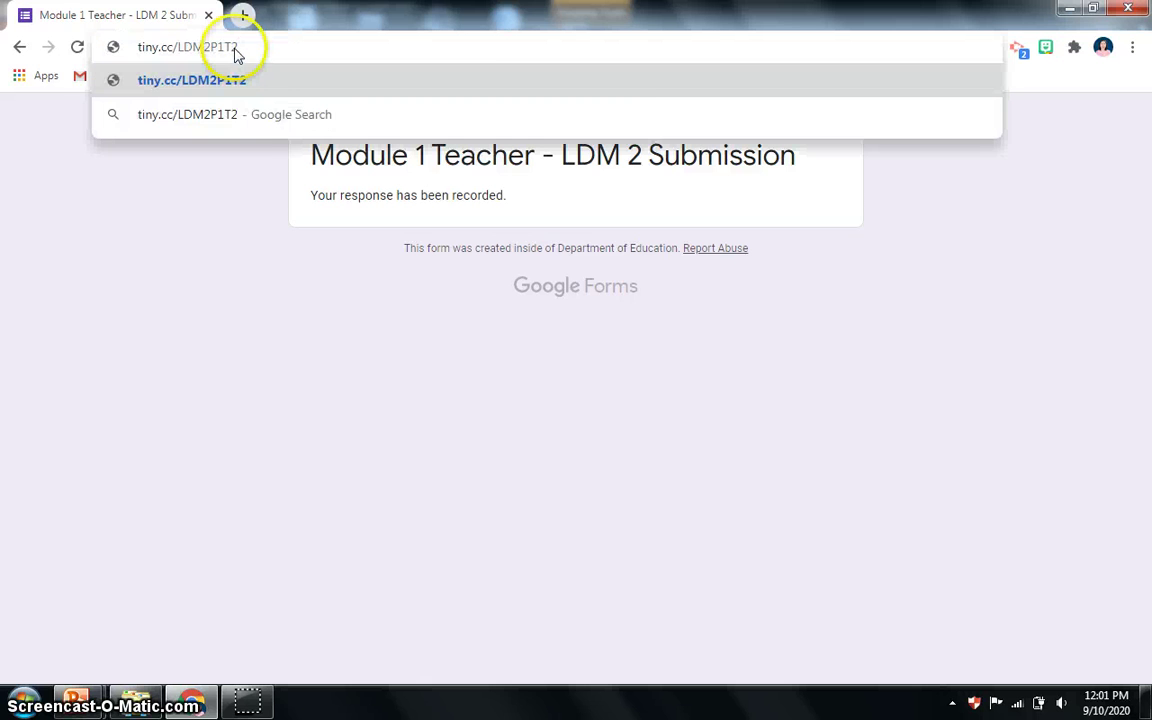
pyautogui.press('Return')
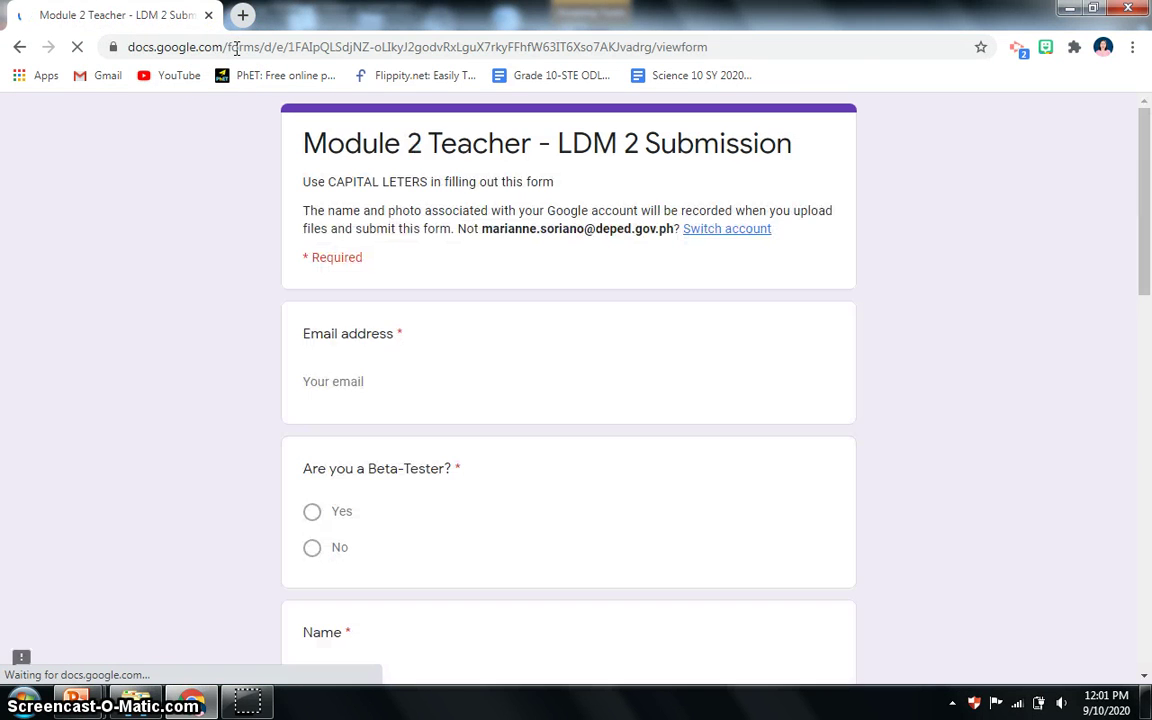
pyautogui.click(360, 352)
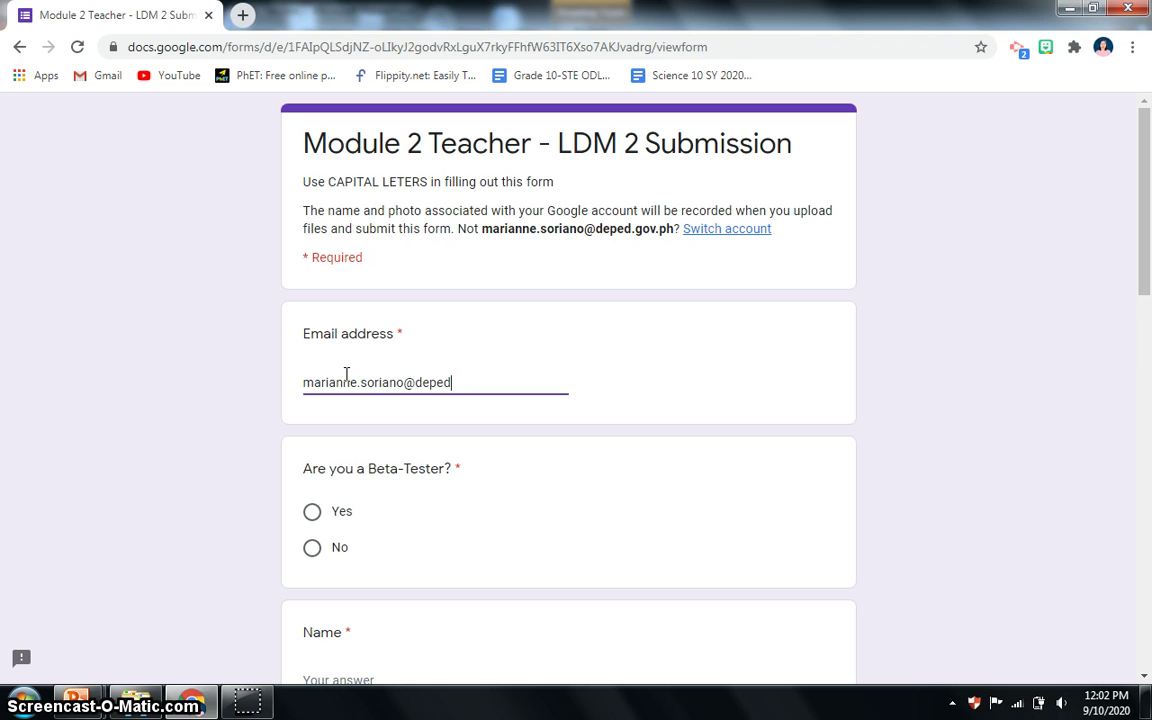
# Finish the email, answer No to Beta-Tester, enter name and position, and choose Pangasinan I.
pyautogui.write('.gov.ph')
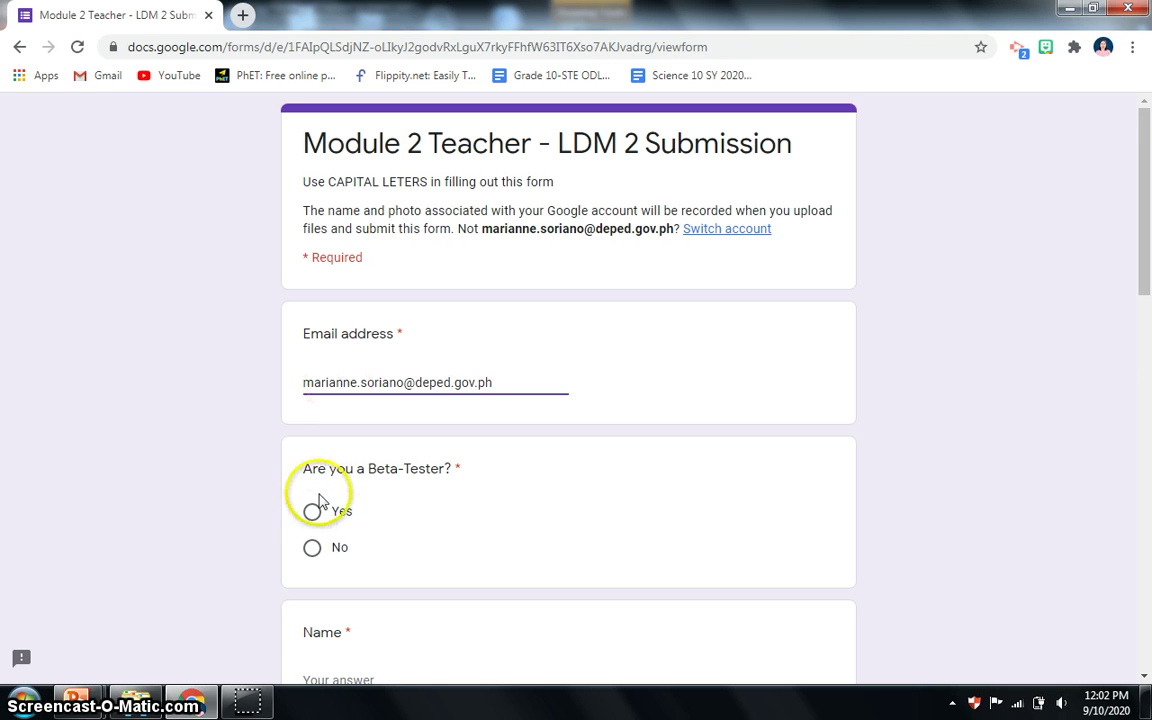
pyautogui.scroll(-1, 334, 510)
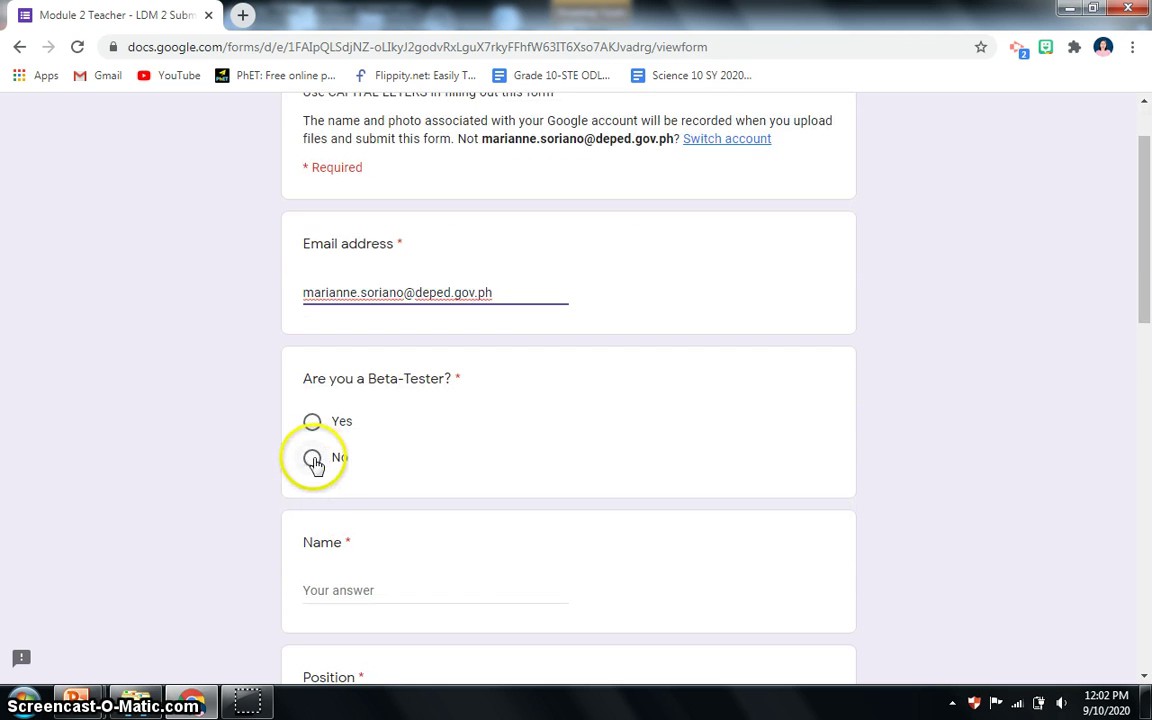
pyautogui.click(316, 461)
pyautogui.click(339, 594)
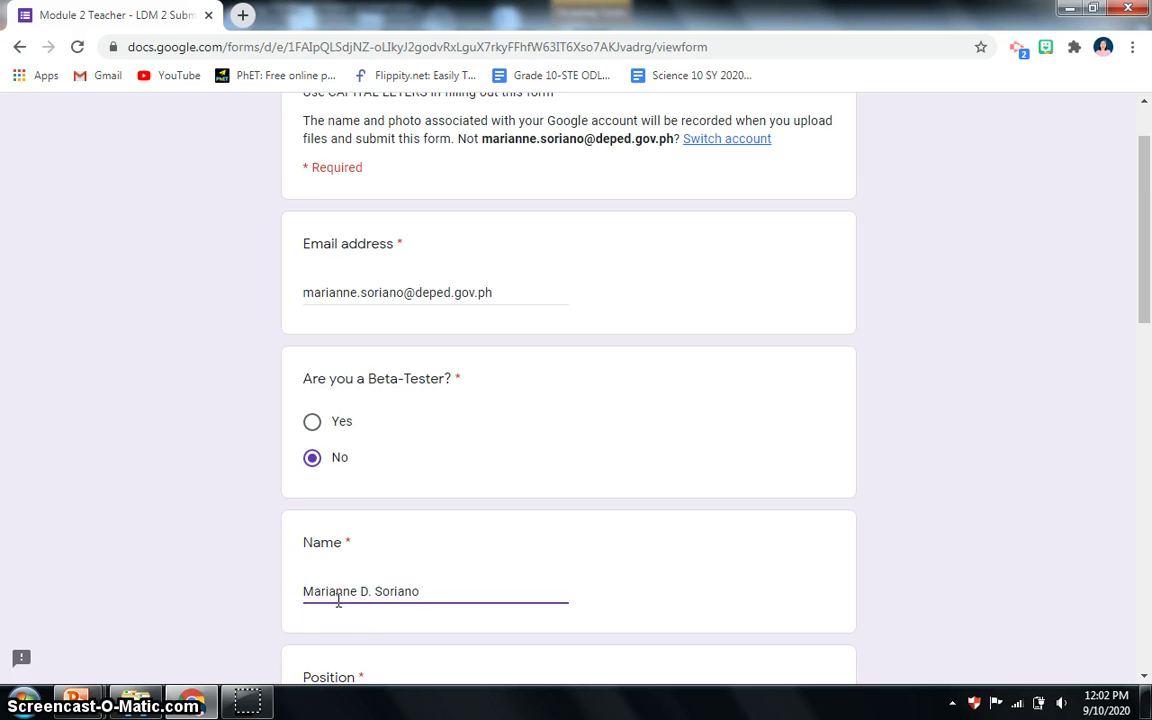
pyautogui.scroll(-2, 339, 601)
pyautogui.click(376, 549)
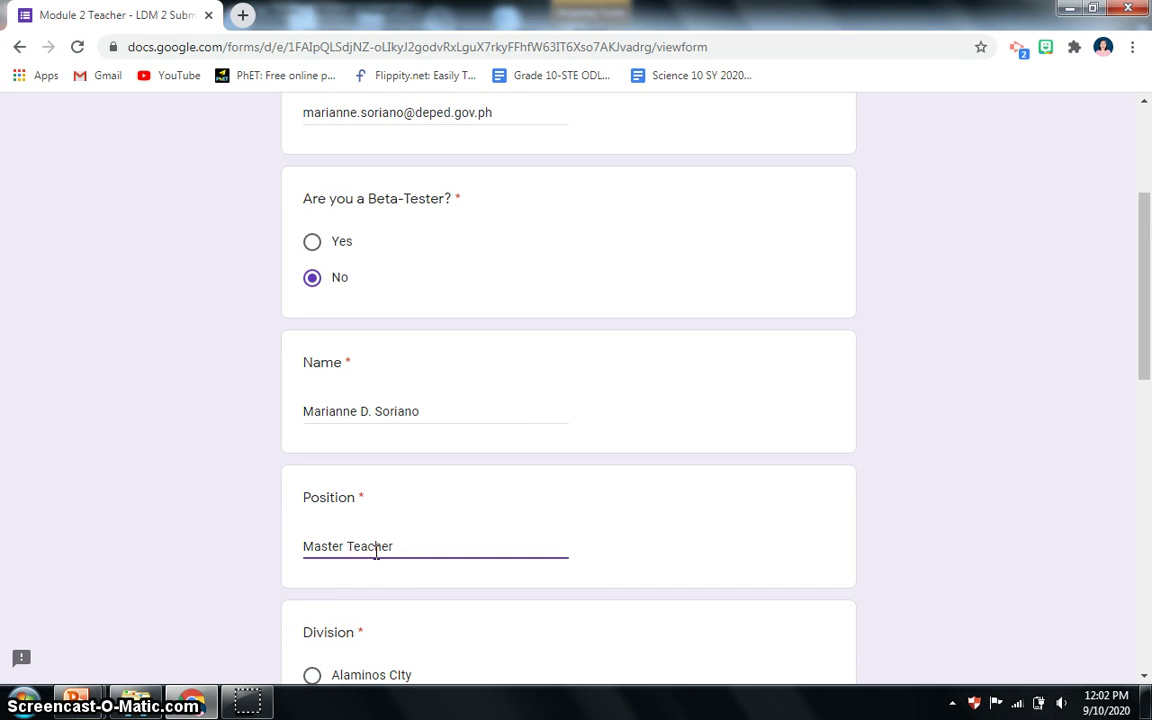
pyautogui.scroll(-5, 376, 552)
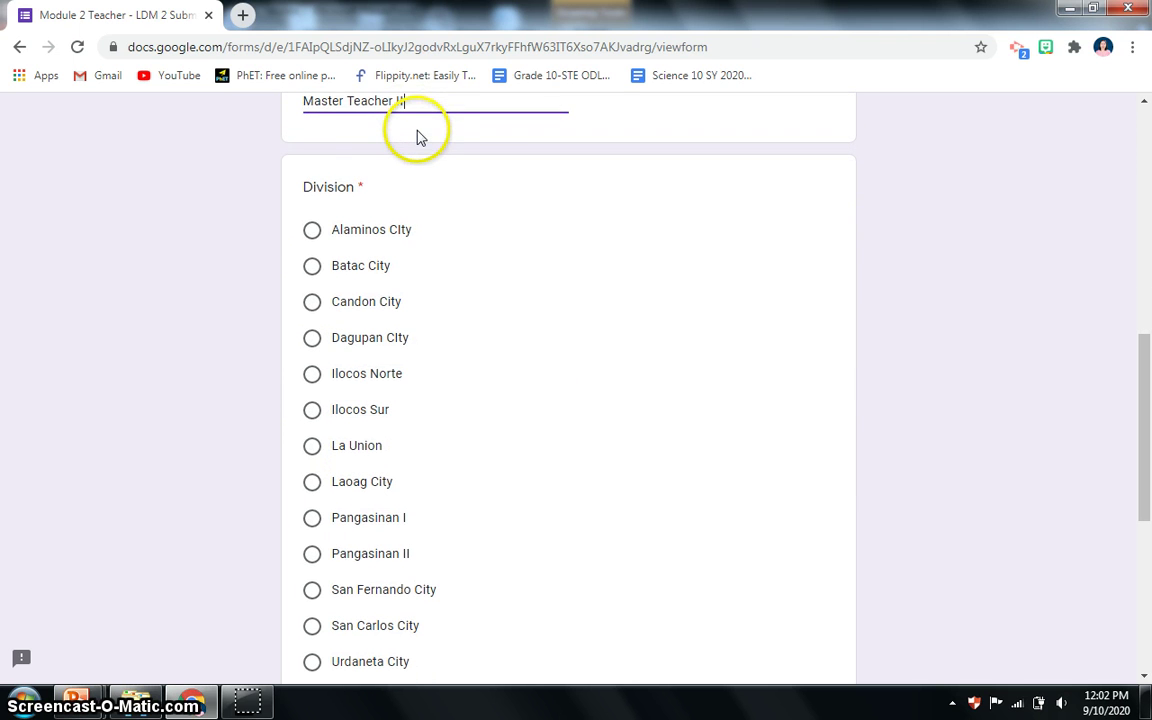
pyautogui.click(314, 519)
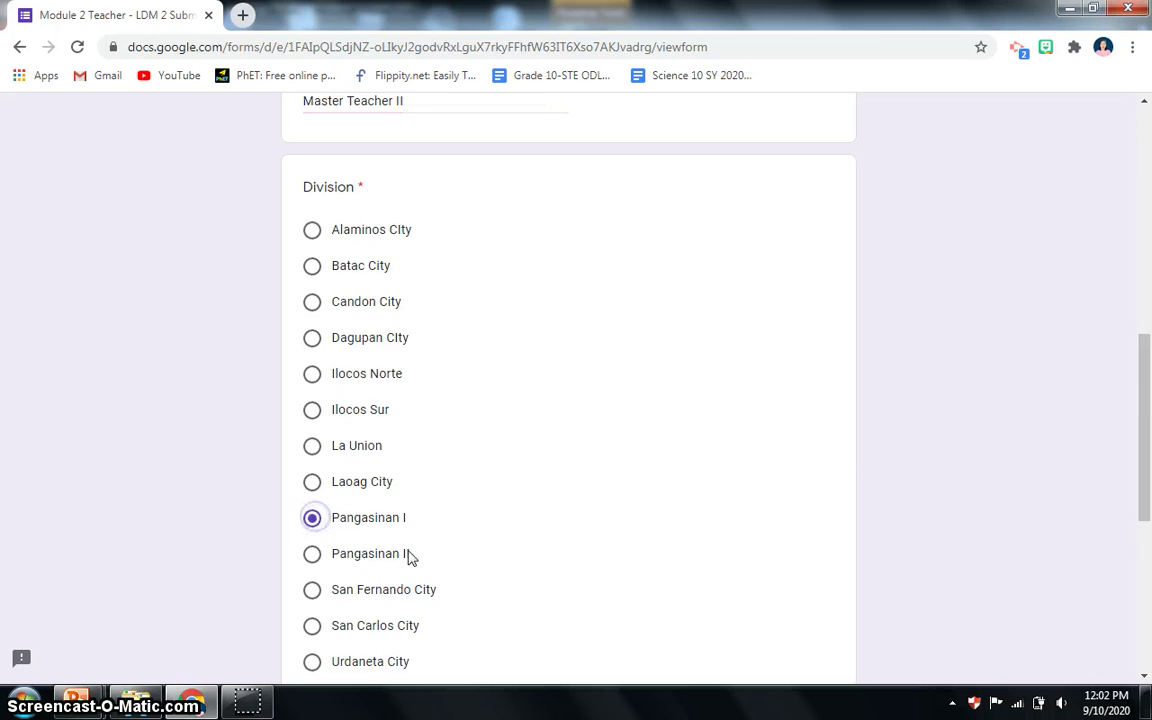
pyautogui.scroll(-3, 391, 535)
pyautogui.click(362, 468)
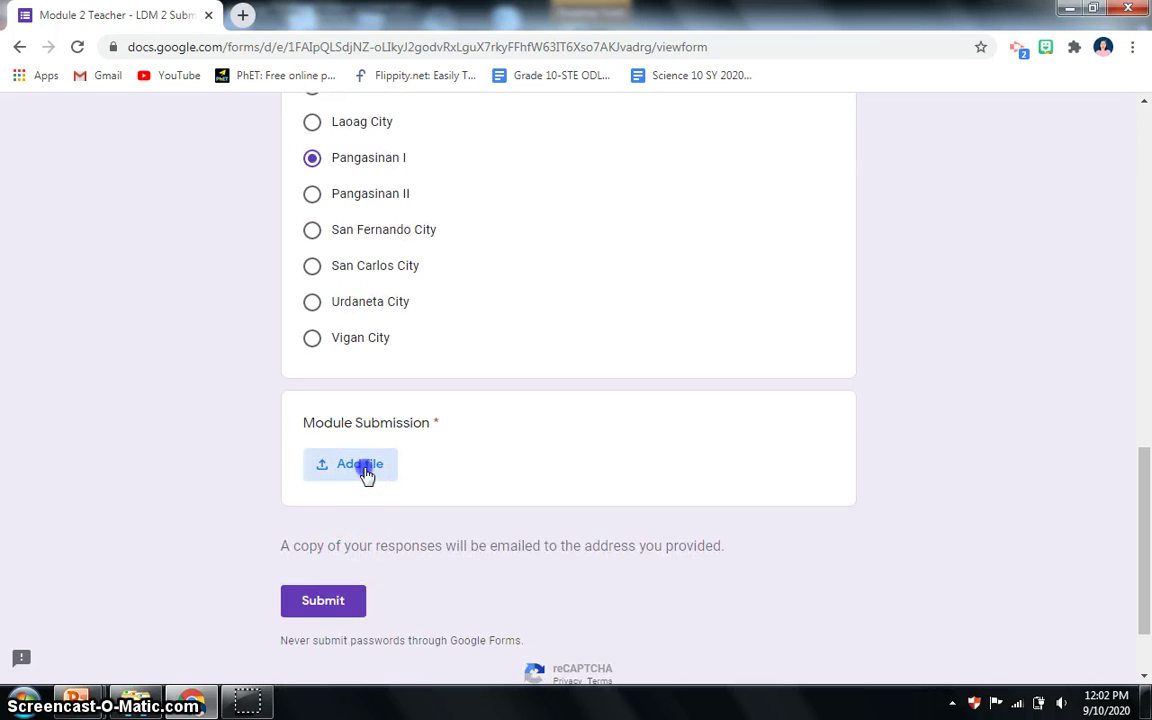
# Pick the Module 2 ZIP archive from the Desktop and upload it to Module Submission.
pyautogui.click(548, 408)
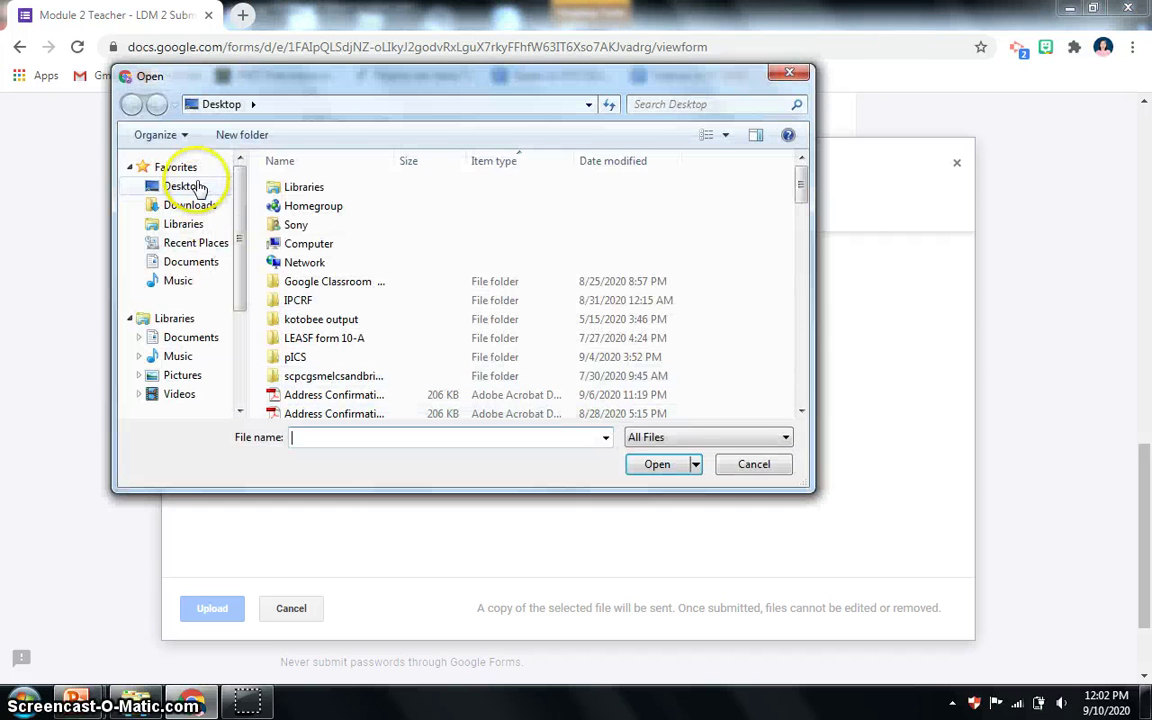
pyautogui.click(195, 186)
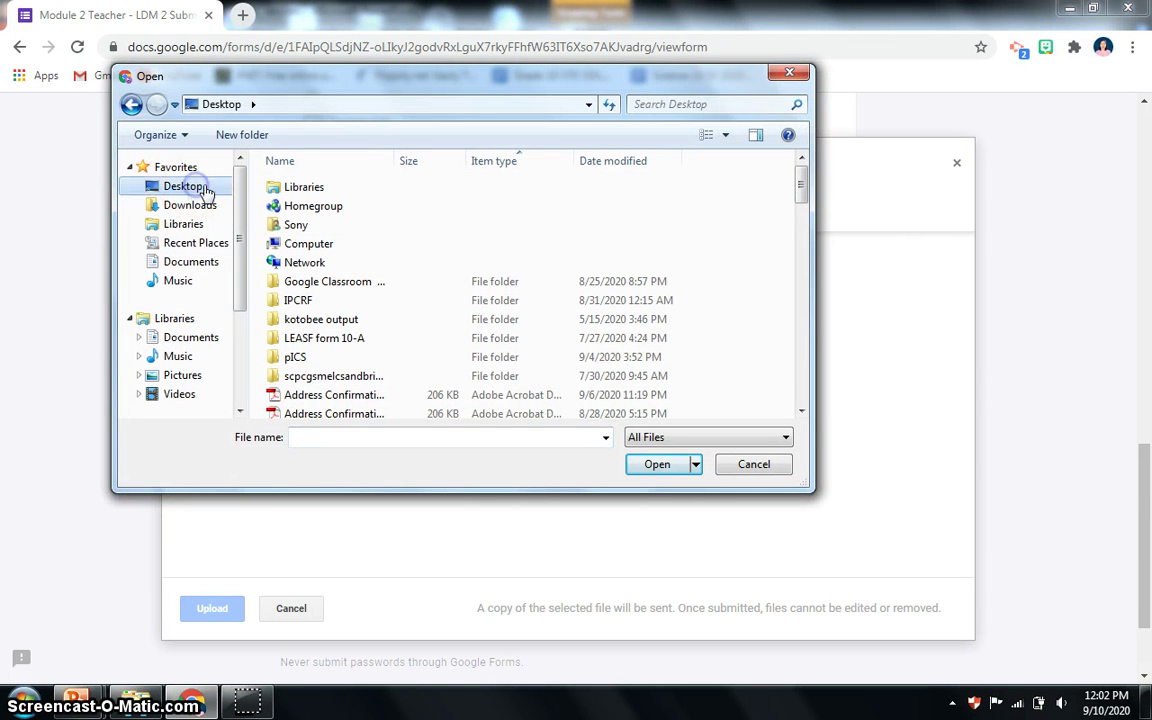
pyautogui.moveTo(800, 190); pyautogui.dragTo(797, 399)
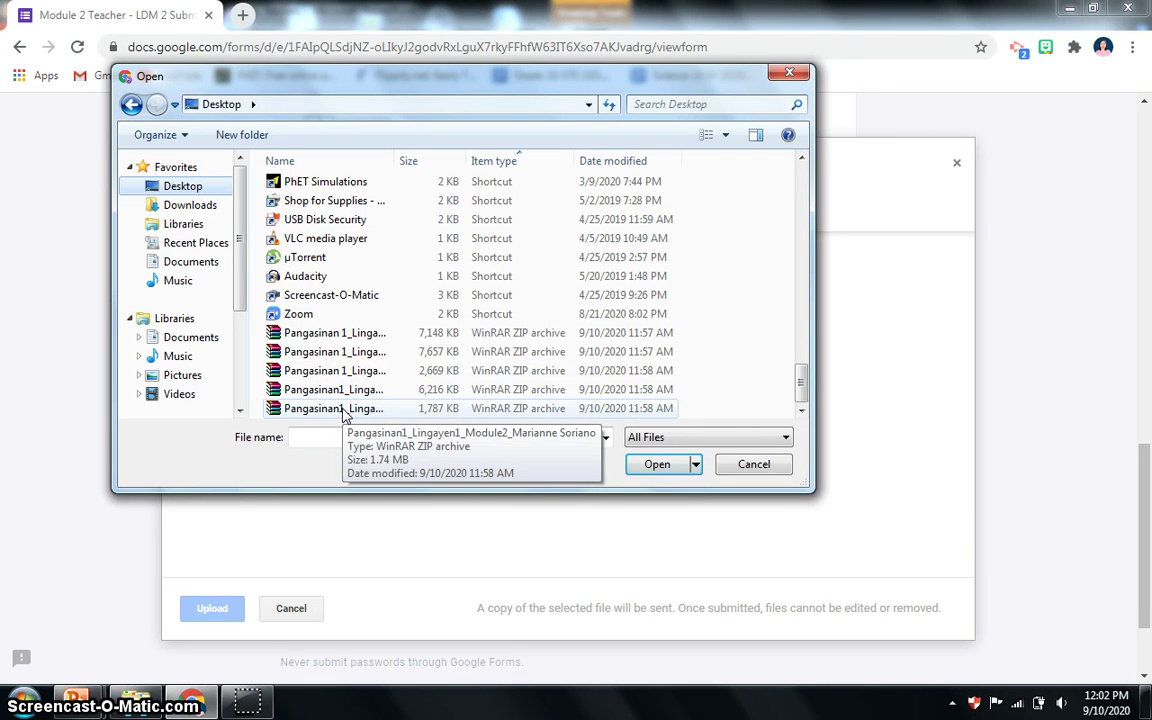
pyautogui.click(343, 412)
pyautogui.click(666, 470)
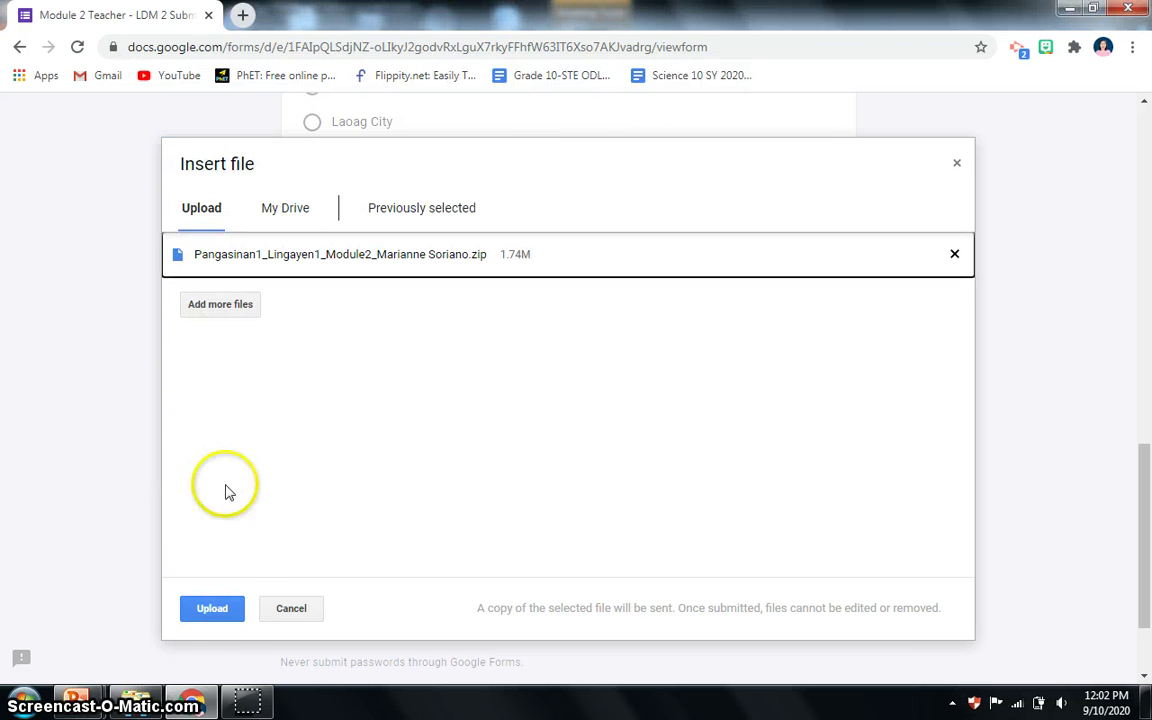
pyautogui.click(224, 612)
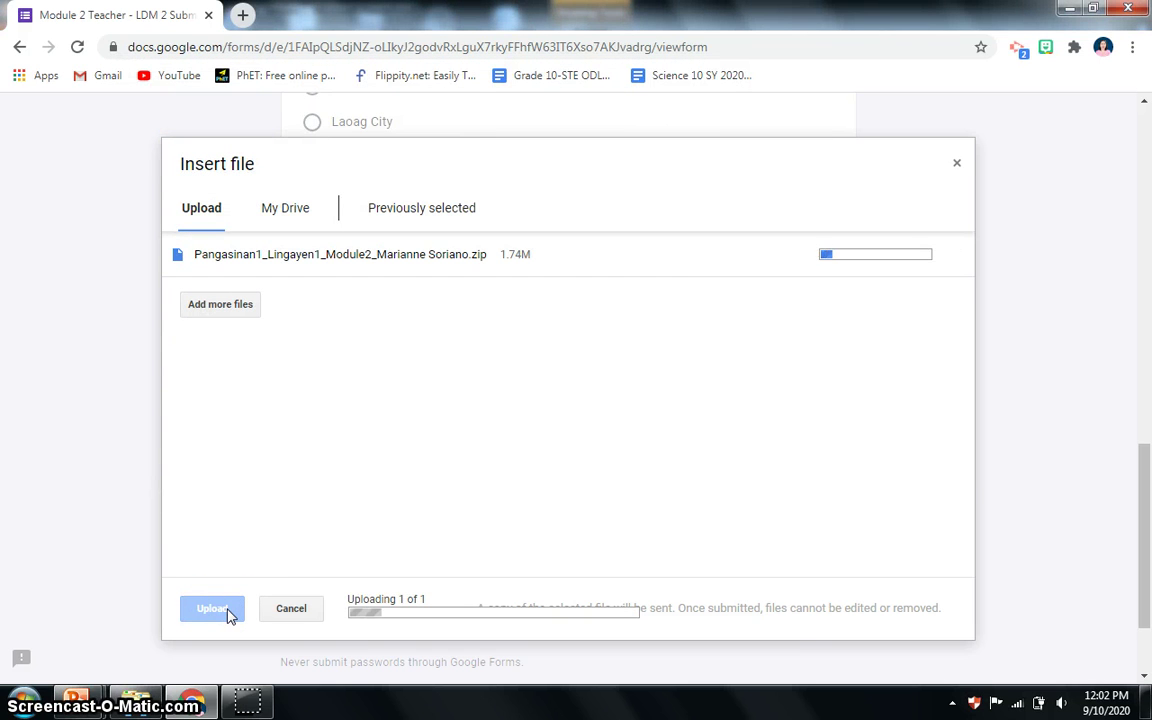
# Finish the remaining form fields and send the completed Module 2 form.
pyautogui.click(779, 301)
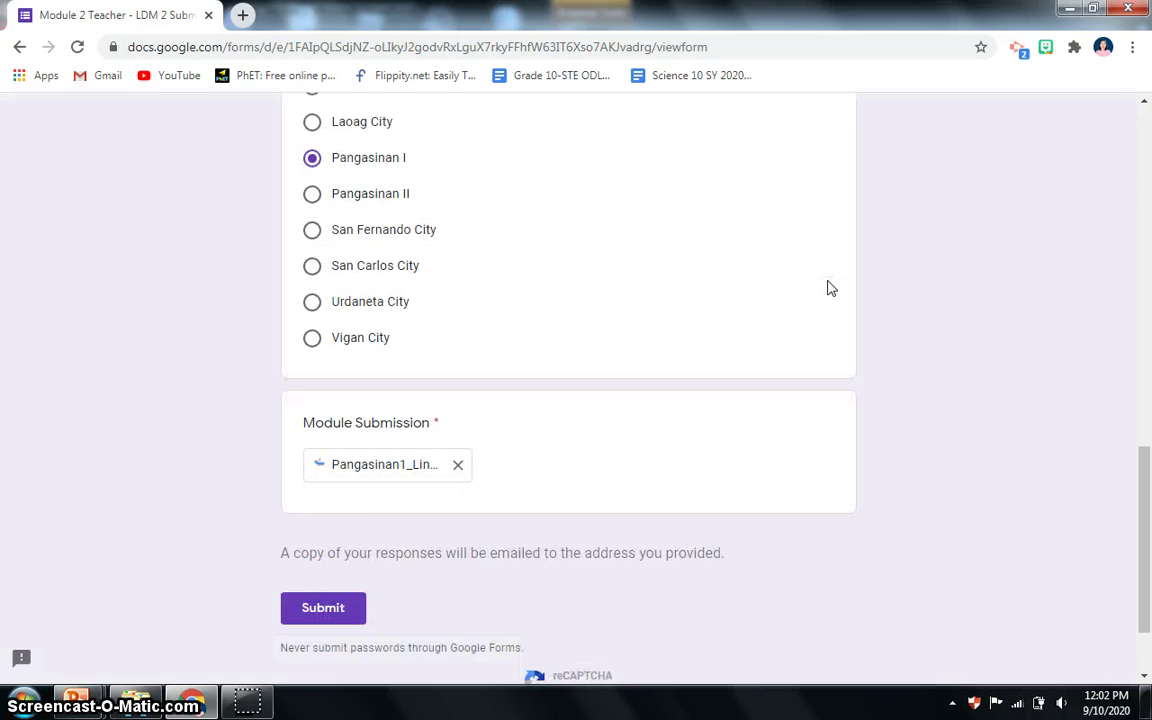
pyautogui.click(290, 448)
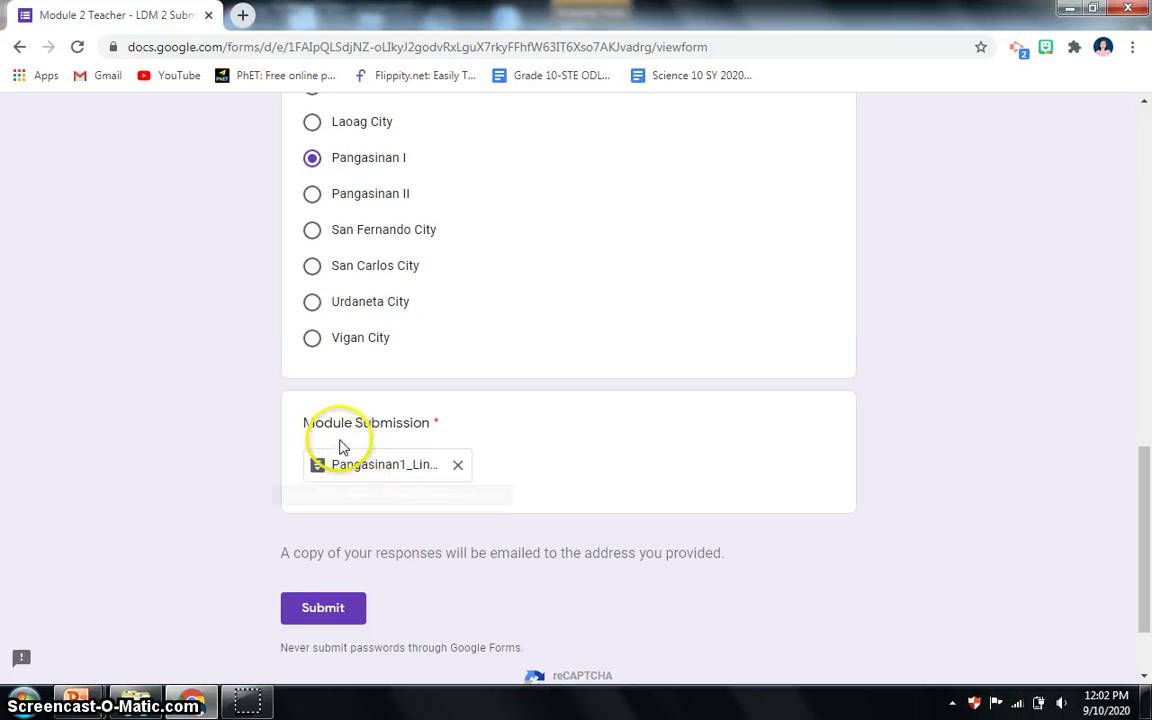
pyautogui.click(320, 613)
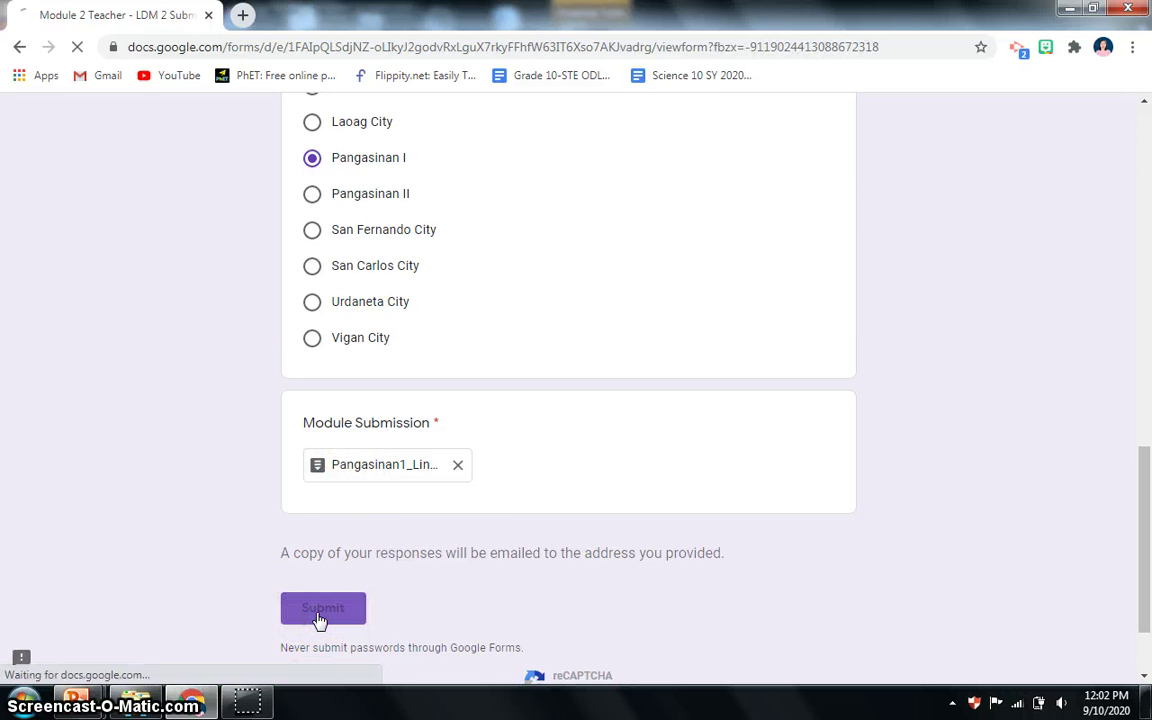
# Submit the Module 2 Teacher - LDM 2 form until 'Your response has been recorded' appears.
pyautogui.click(327, 608)
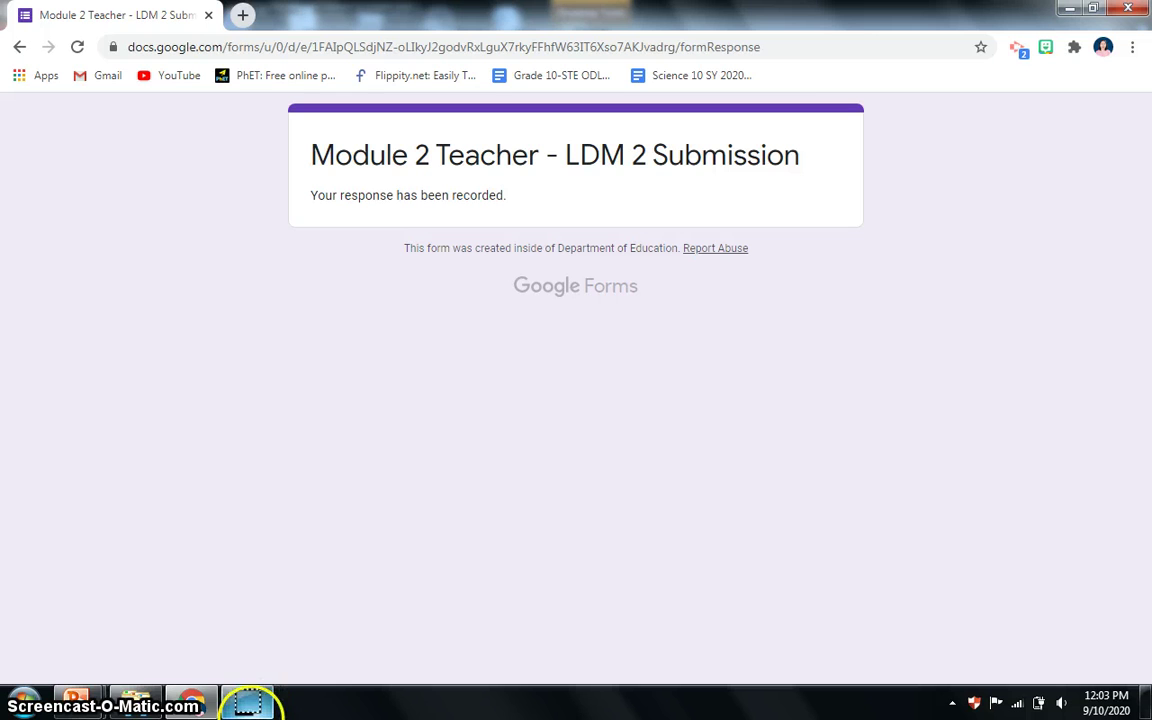
pyautogui.moveTo(253, 708)
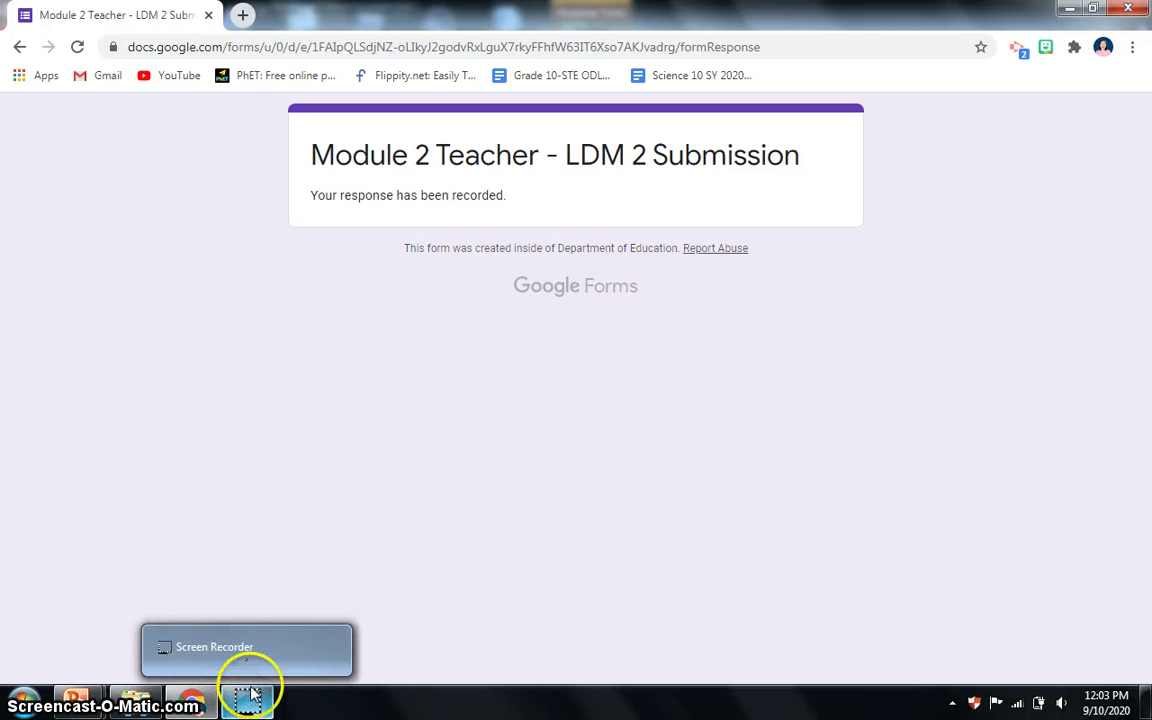